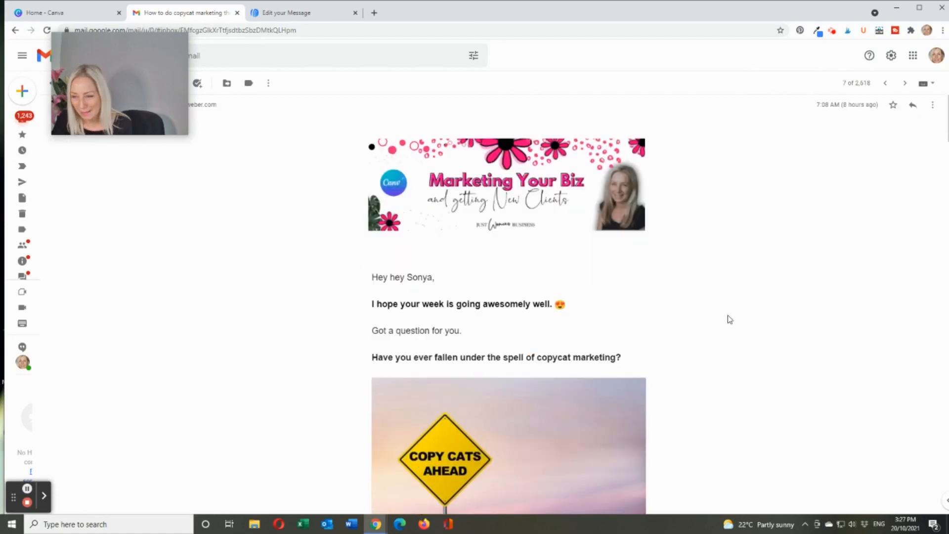
Review the copycat marketing email down to the social media icons below the signature, and close it
{"action": "scroll", "coordinate": [728, 328], "scroll_direction": "down", "scroll_amount": 7}
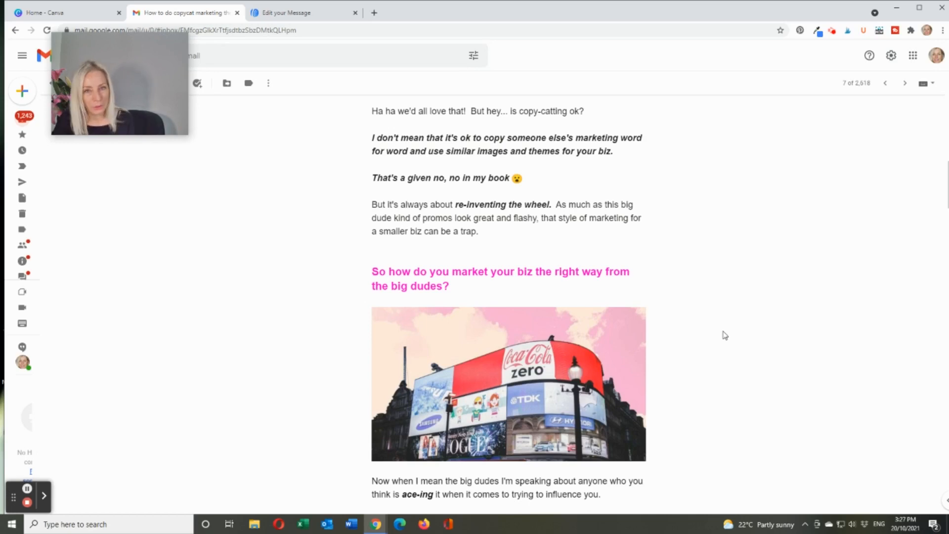
{"action": "scroll", "coordinate": [724, 336], "scroll_direction": "down", "scroll_amount": 10}
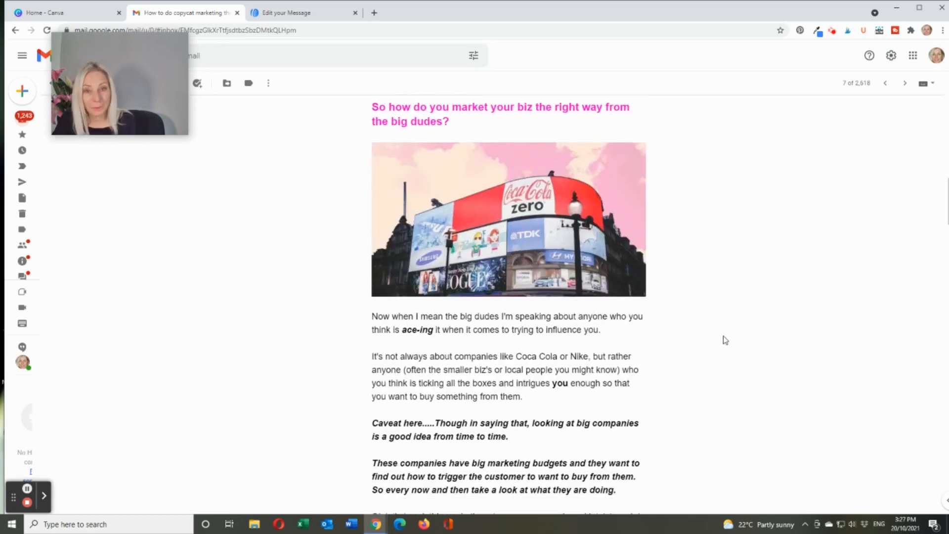
{"action": "scroll", "coordinate": [723, 339], "scroll_direction": "down", "scroll_amount": 3}
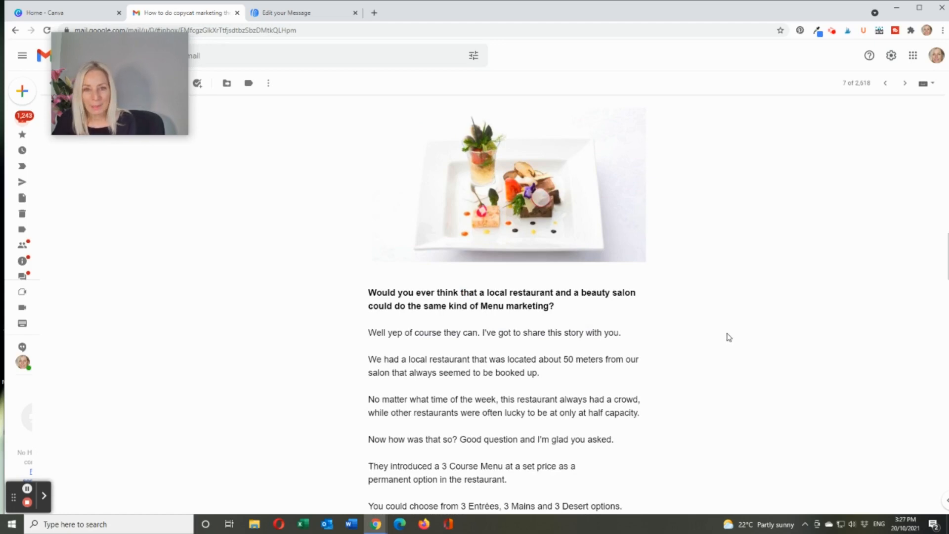
{"action": "scroll", "coordinate": [726, 336], "scroll_direction": "down", "scroll_amount": 9}
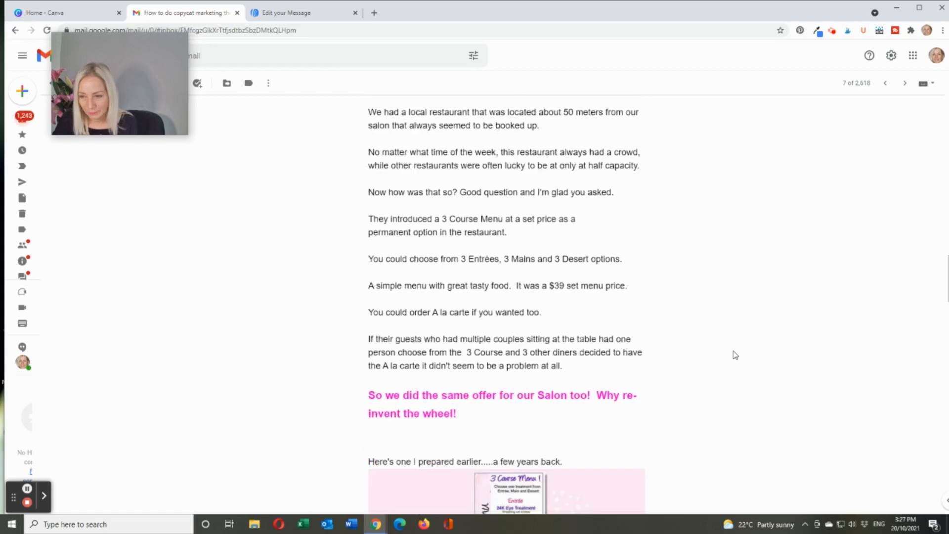
{"action": "scroll", "coordinate": [735, 355], "scroll_direction": "down", "scroll_amount": 11}
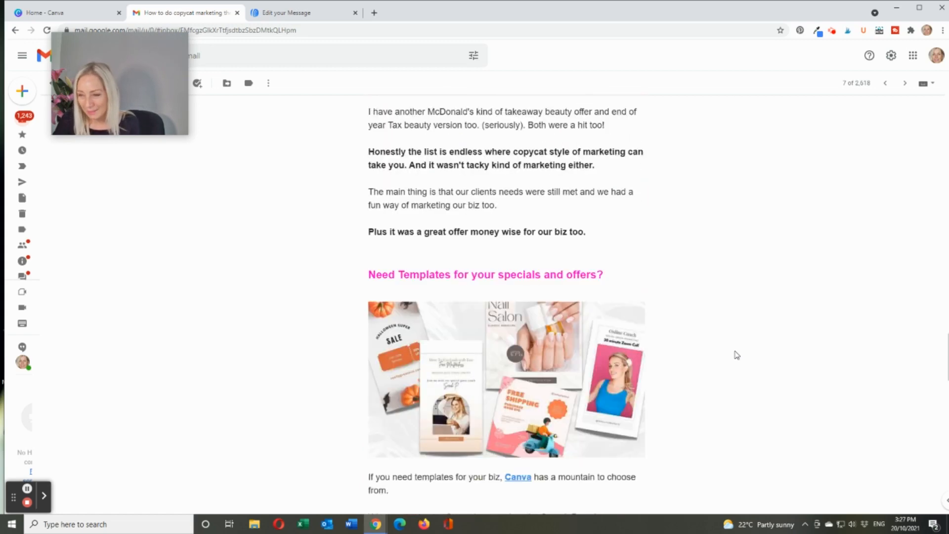
{"action": "scroll", "coordinate": [735, 355], "scroll_direction": "down", "scroll_amount": 11}
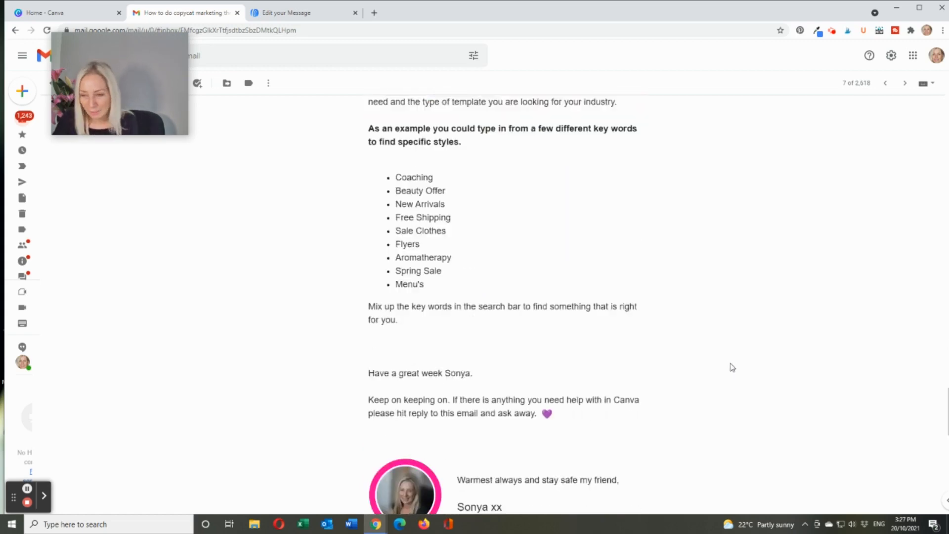
{"action": "scroll", "coordinate": [732, 367], "scroll_direction": "down", "scroll_amount": 5}
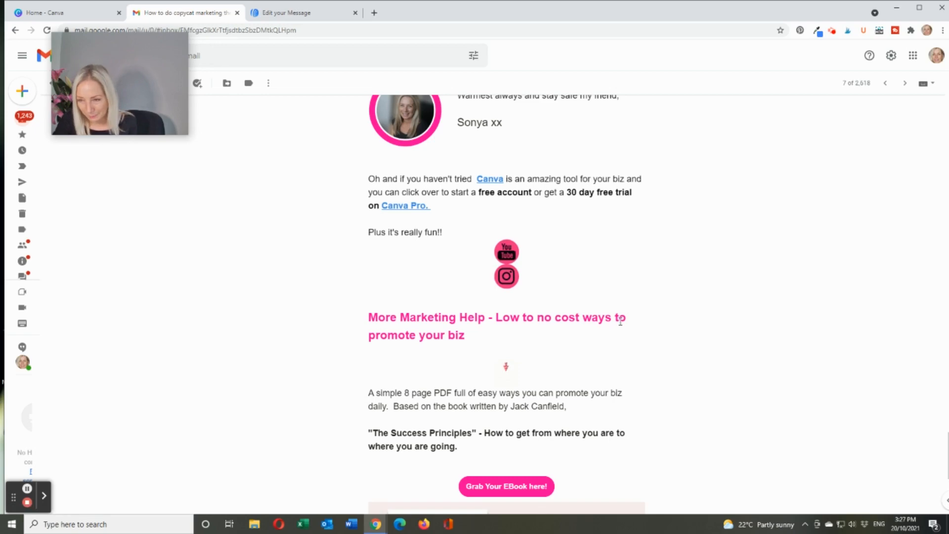
{"action": "left_click", "coordinate": [237, 13]}
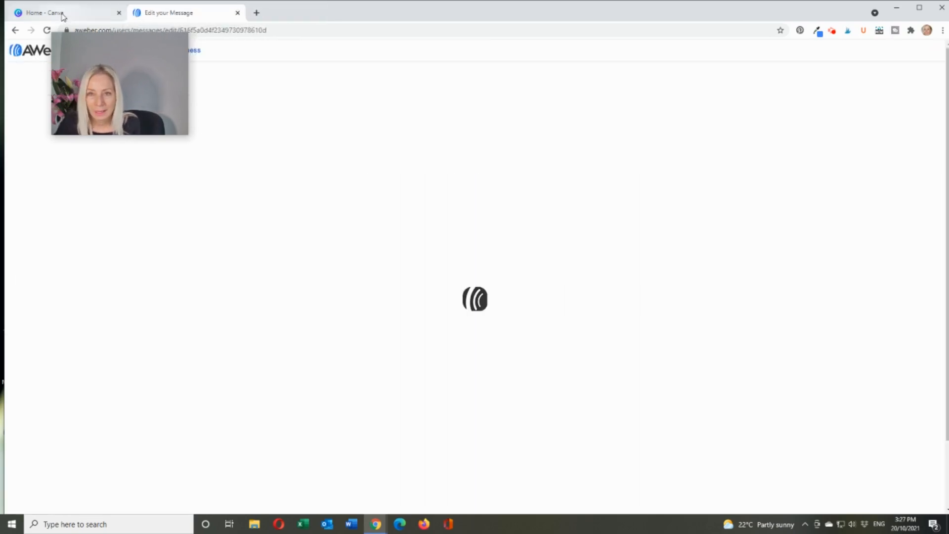
Switch to Canva and create a new custom-size design of 50 × 50 px
{"action": "left_click", "coordinate": [57, 13]}
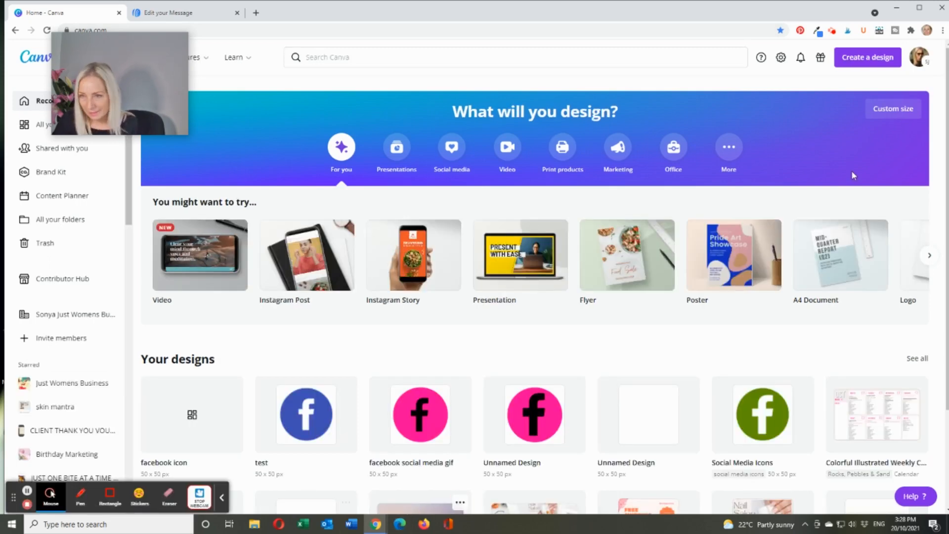
{"action": "left_click", "coordinate": [868, 66]}
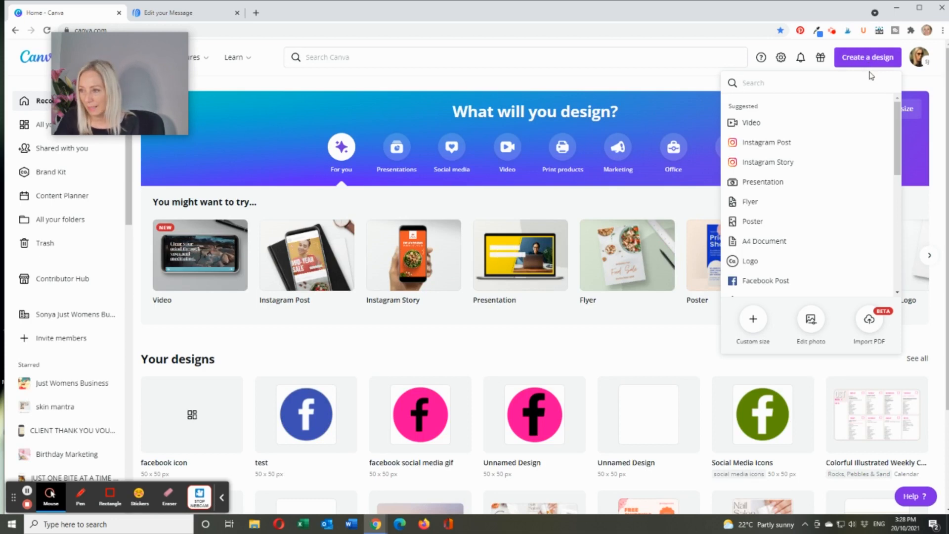
{"action": "left_click", "coordinate": [753, 320]}
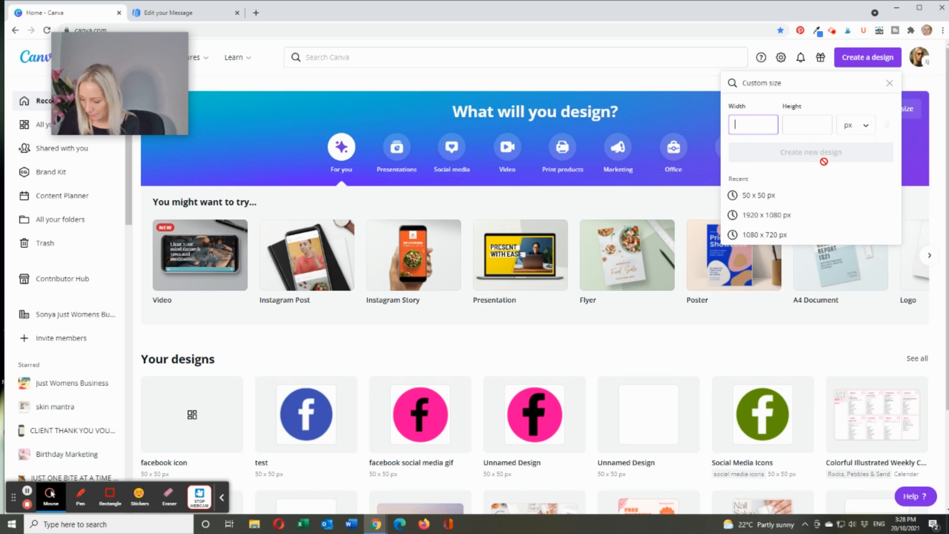
{"action": "type", "text": "50"}
{"action": "key", "text": "Tab"}
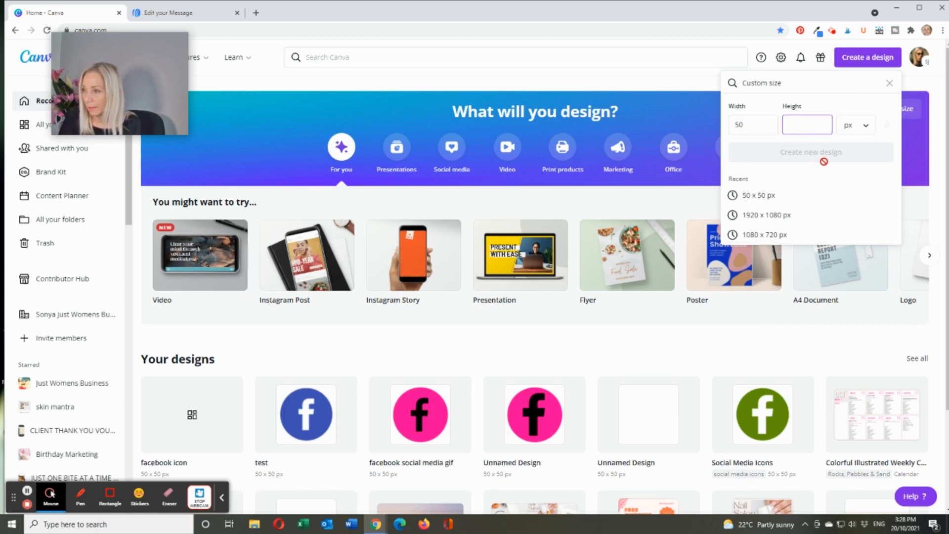
{"action": "type", "text": "50"}
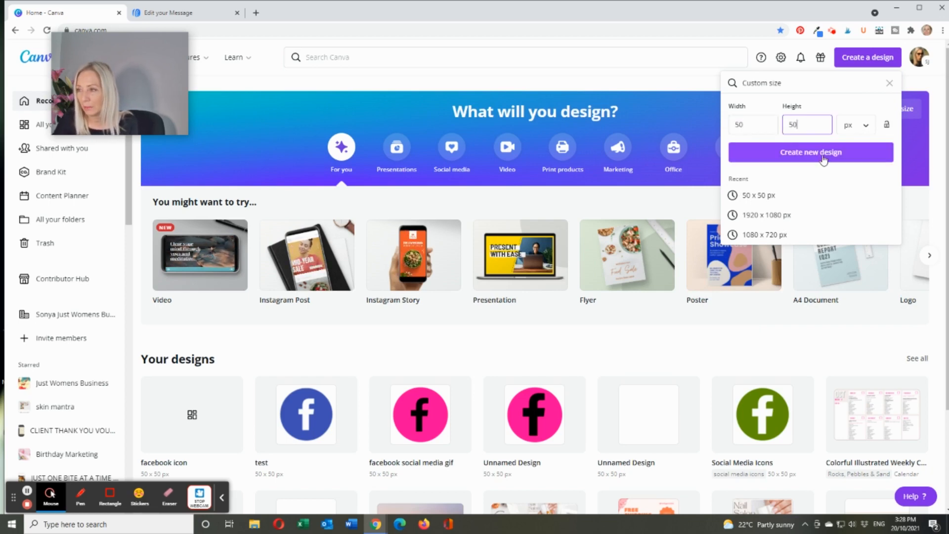
{"action": "left_click", "coordinate": [823, 157]}
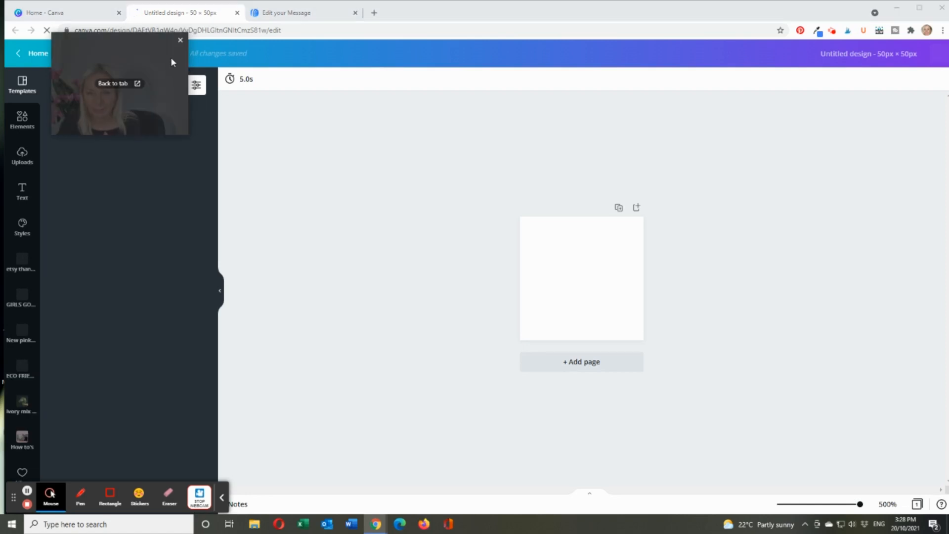
{"action": "left_click_drag", "start_coordinate": [171, 58], "coordinate": [159, 339]}
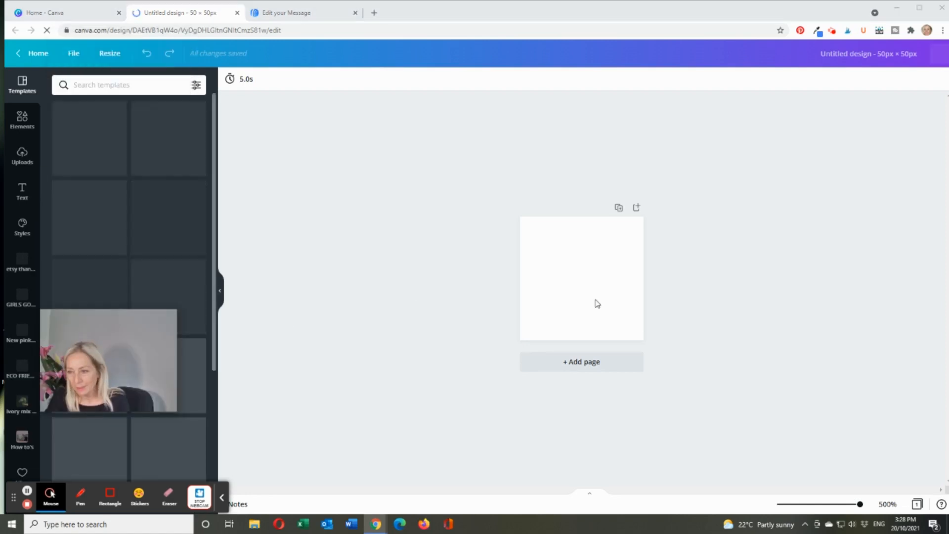
Search the templates for facebook
{"action": "left_click", "coordinate": [122, 85]}
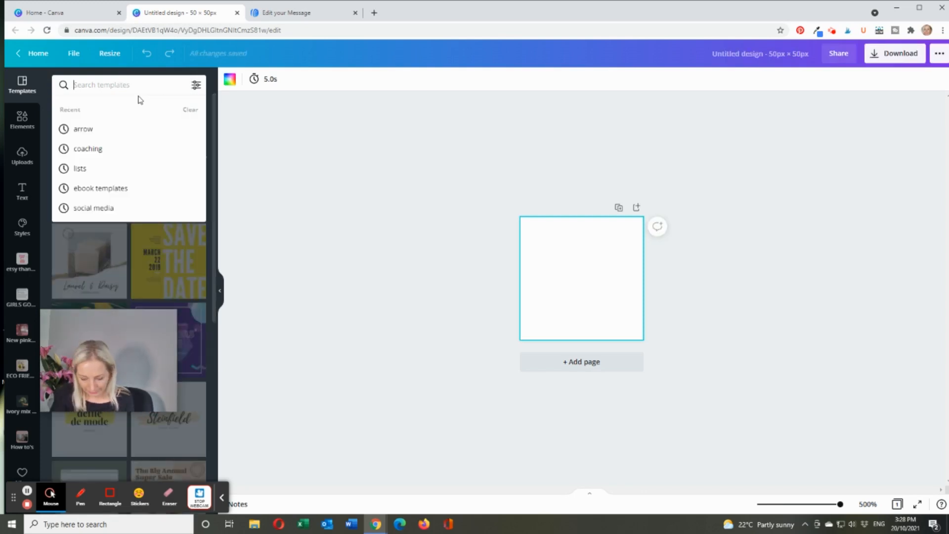
{"action": "type", "text": "faceboo"}
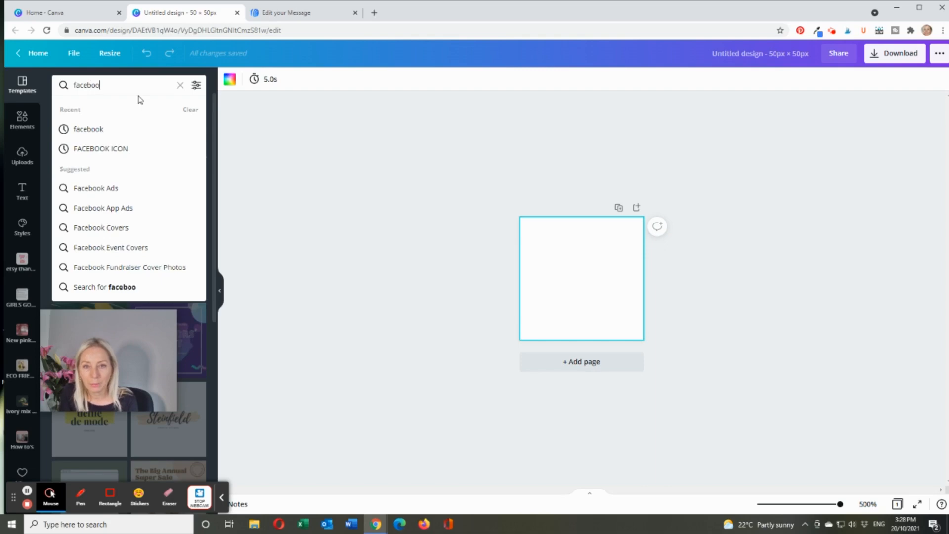
{"action": "type", "text": "k"}
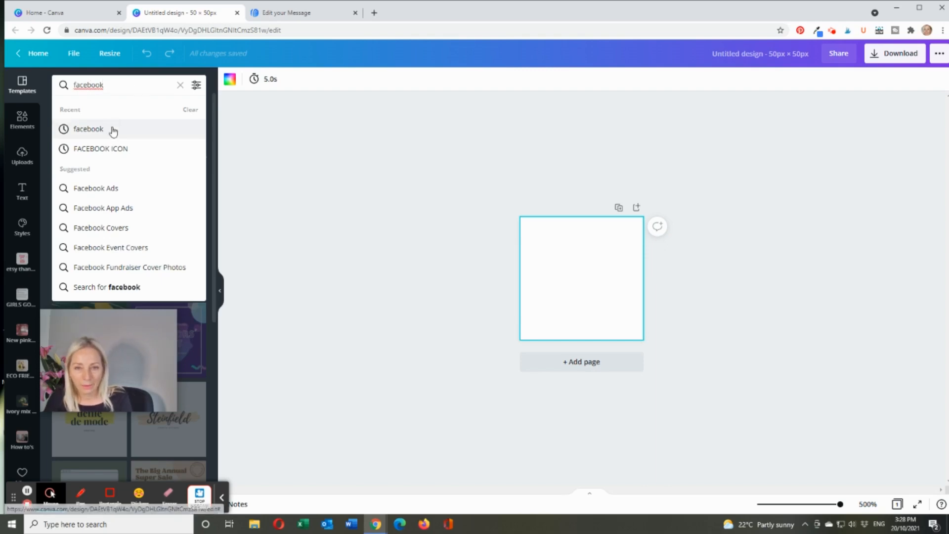
{"action": "left_click", "coordinate": [113, 128]}
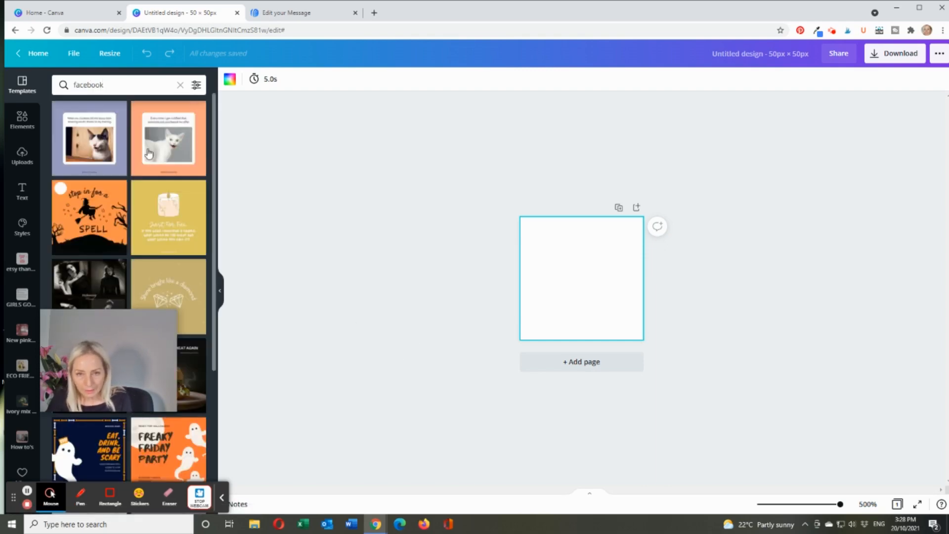
{"action": "left_click", "coordinate": [119, 88]}
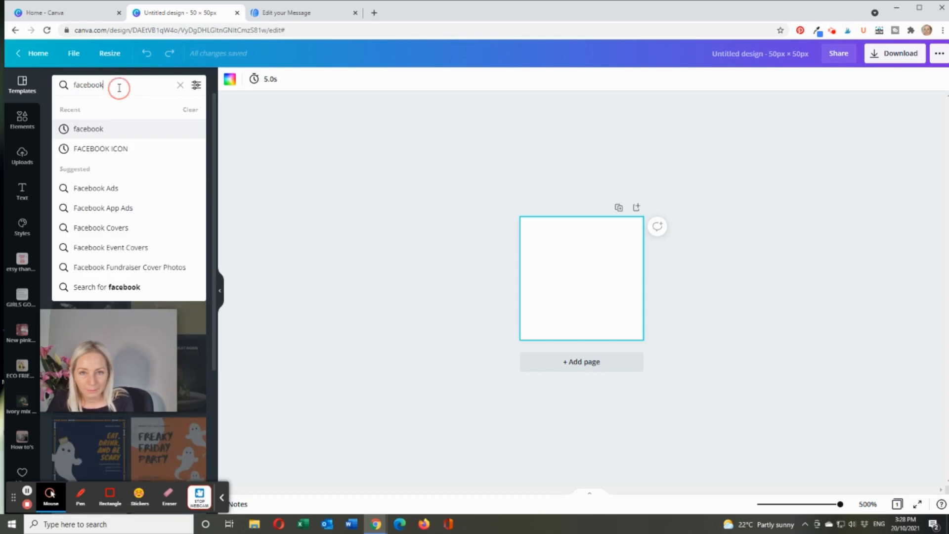
Search the elements for facebook and add the round blue icon with the white f to the page
{"action": "left_click", "coordinate": [17, 122]}
{"action": "left_click", "coordinate": [112, 86]}
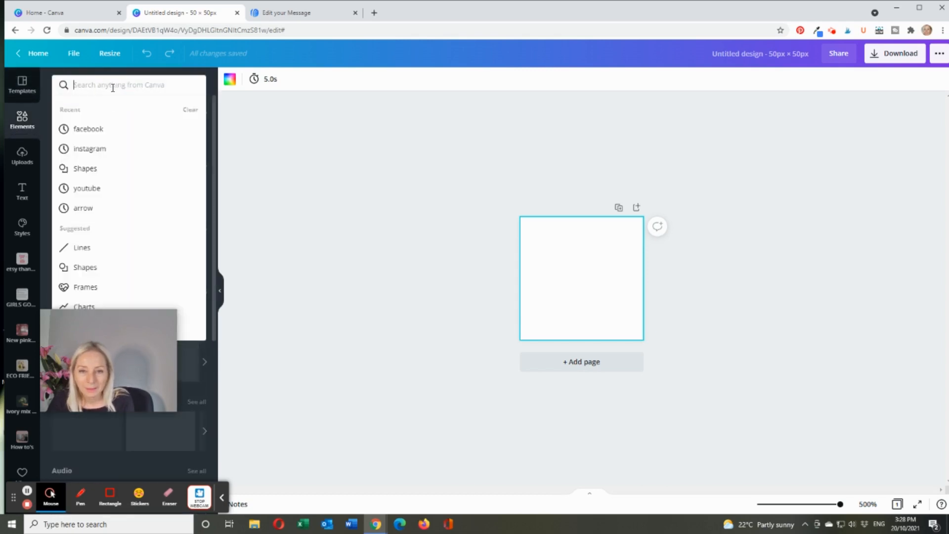
{"action": "left_click", "coordinate": [89, 129]}
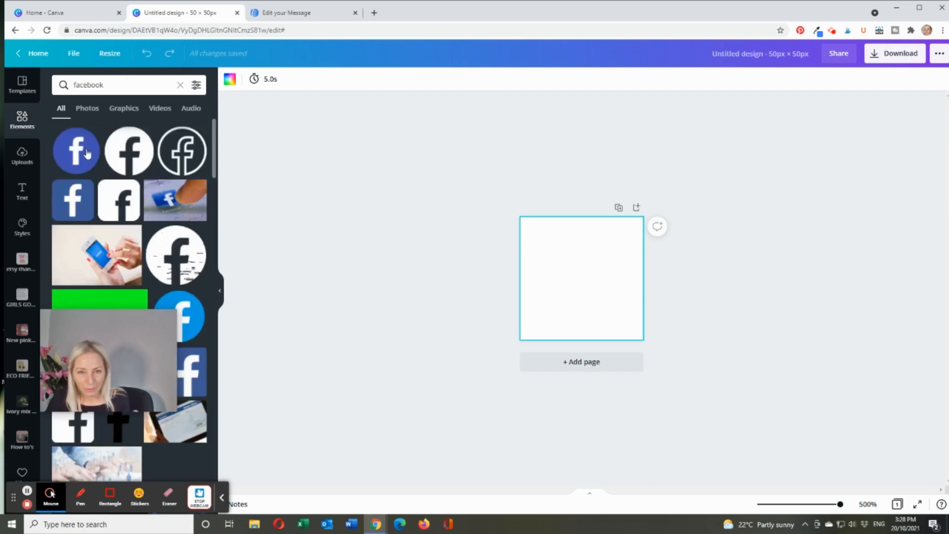
{"action": "left_click", "coordinate": [69, 156]}
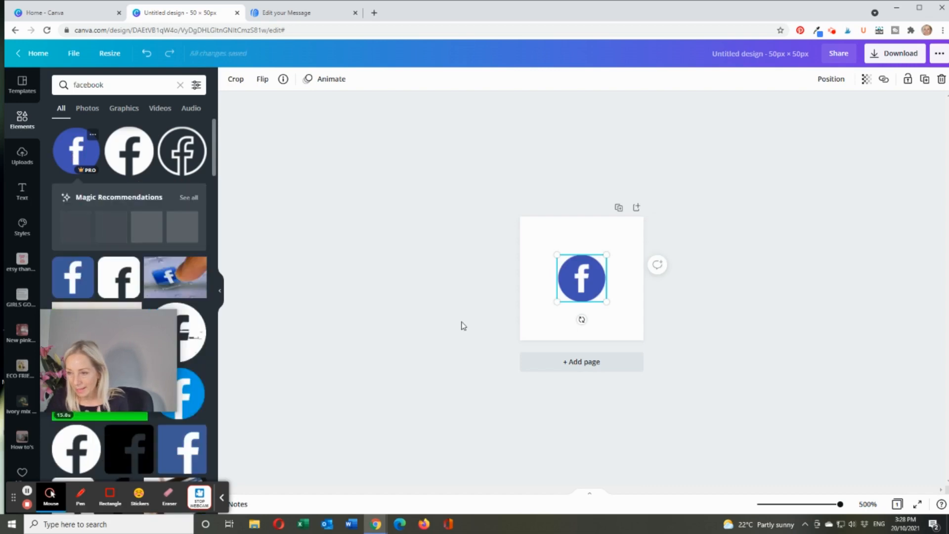
Enlarge the Facebook icon to nearly fill the page and align it to the page's center and middle
{"action": "left_click_drag", "start_coordinate": [557, 254], "coordinate": [524, 223]}
{"action": "left_click_drag", "start_coordinate": [607, 300], "coordinate": [635, 335]}
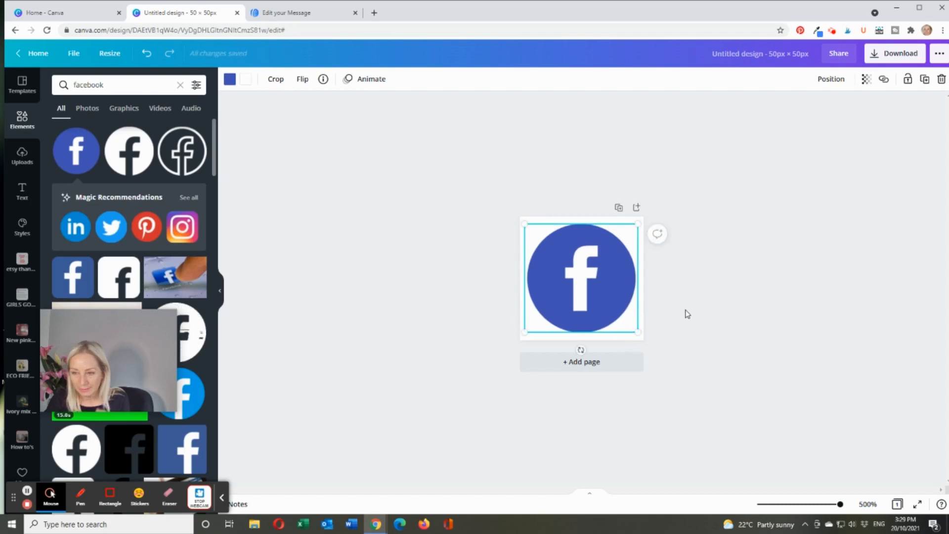
{"action": "left_click", "coordinate": [827, 85]}
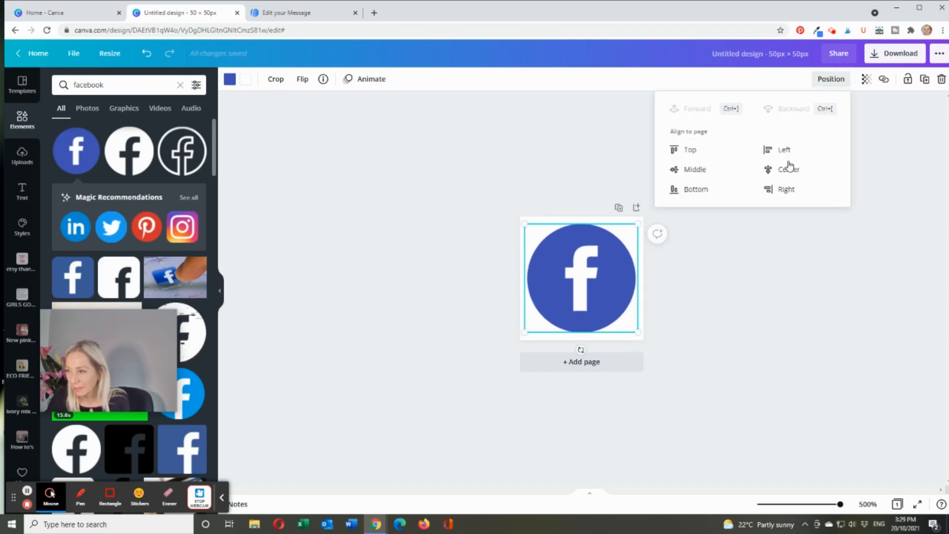
{"action": "left_click", "coordinate": [790, 169]}
{"action": "left_click", "coordinate": [701, 173]}
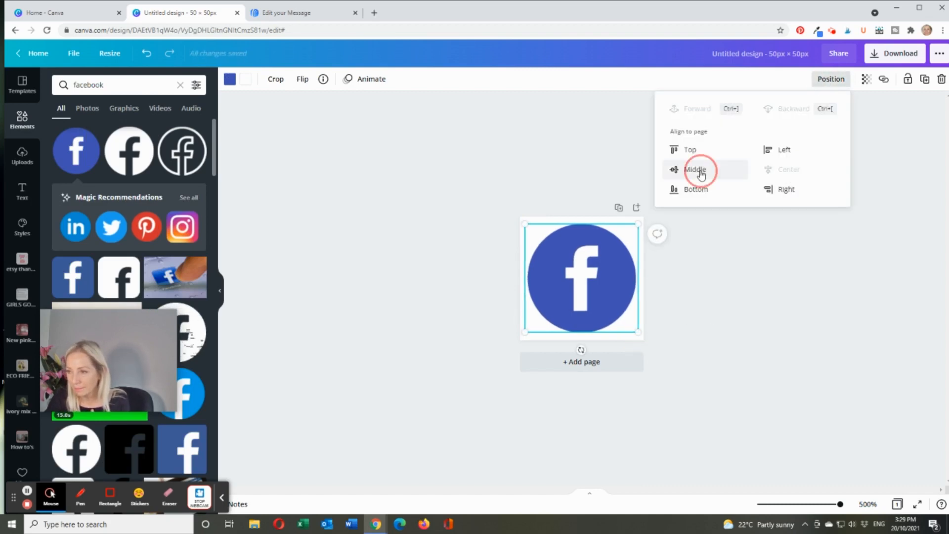
Rename the design as facebook icon gif
{"action": "left_click", "coordinate": [752, 279]}
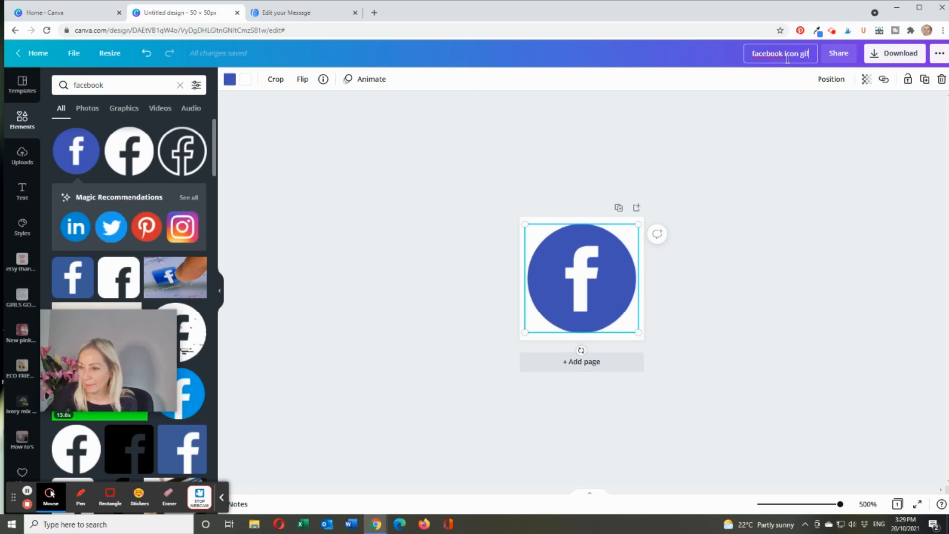
{"action": "left_click", "coordinate": [763, 210]}
{"action": "left_click", "coordinate": [615, 303]}
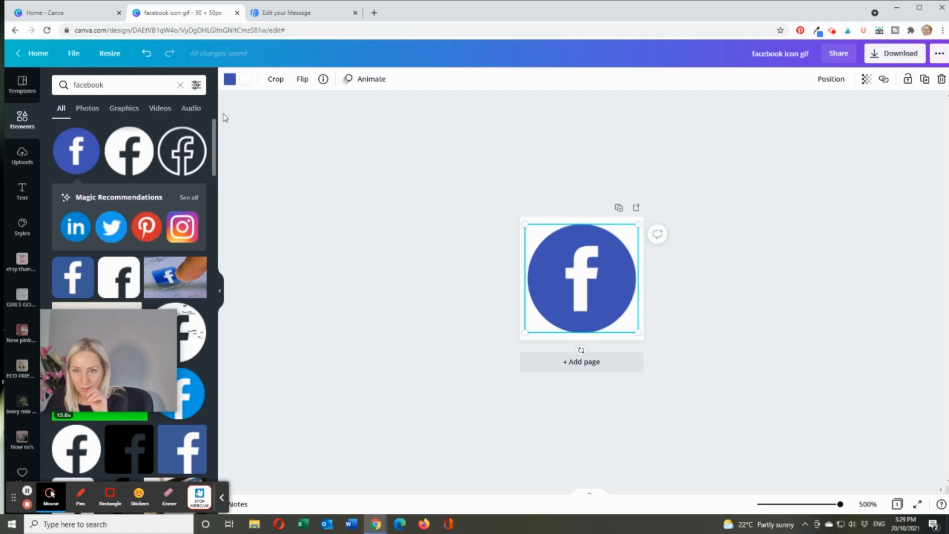
Recolor the icon's circle to the primary palette's bright pink and its letter f to black
{"action": "left_click", "coordinate": [230, 79]}
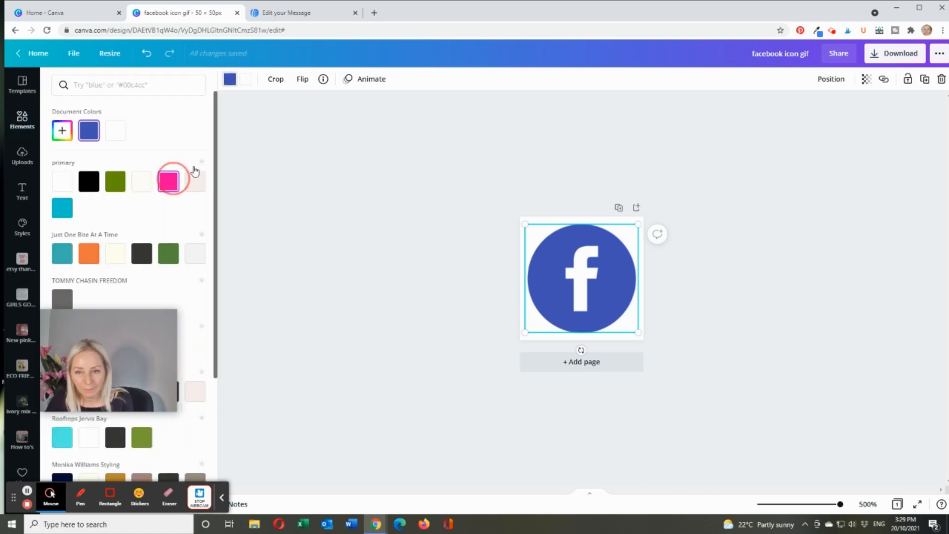
{"action": "left_click", "coordinate": [171, 179]}
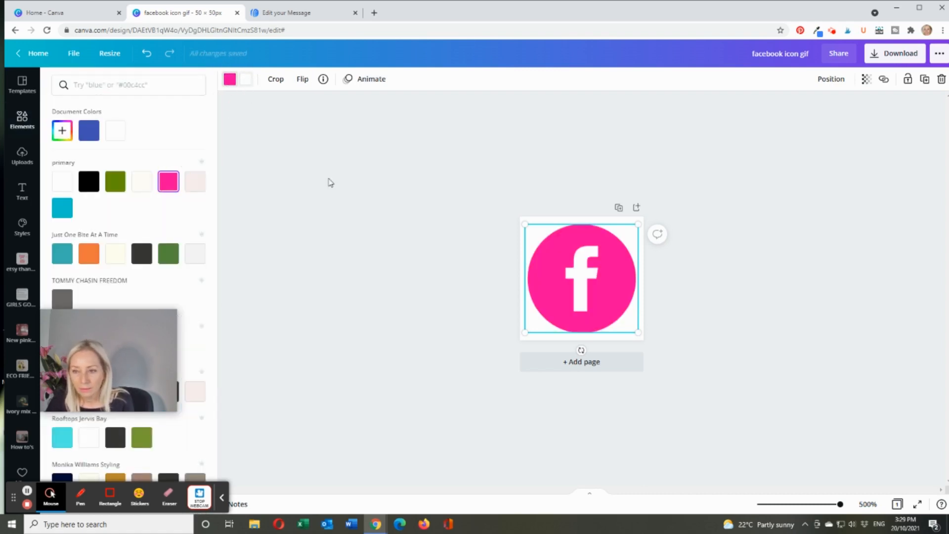
{"action": "left_click", "coordinate": [247, 80]}
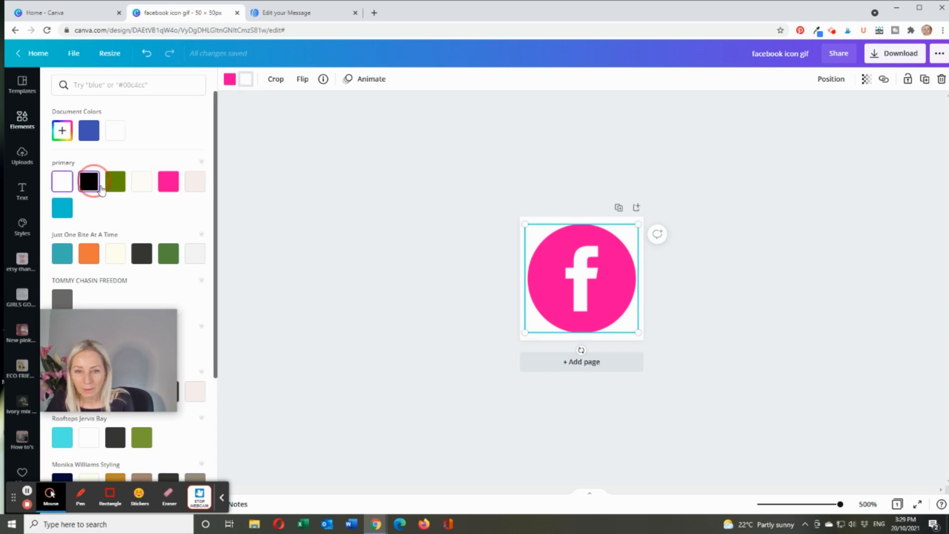
{"action": "left_click", "coordinate": [360, 267]}
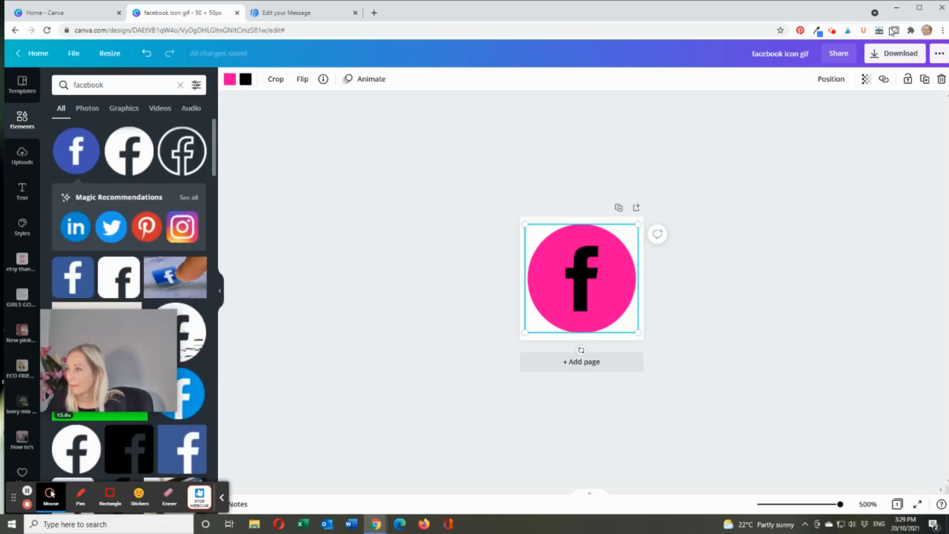
Download the design as a PNG with a transparent background at size 3, 150 × 150 px
{"action": "left_click", "coordinate": [871, 60]}
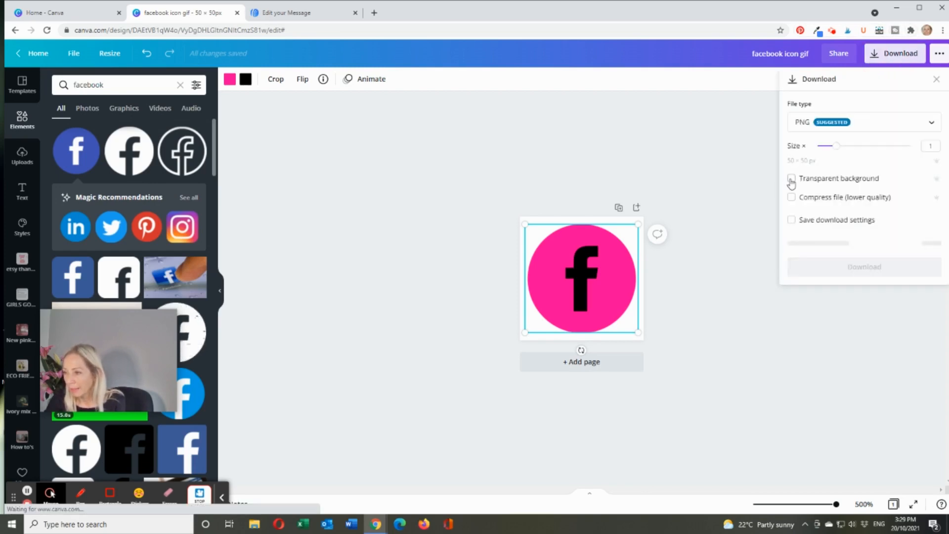
{"action": "left_click", "coordinate": [791, 180]}
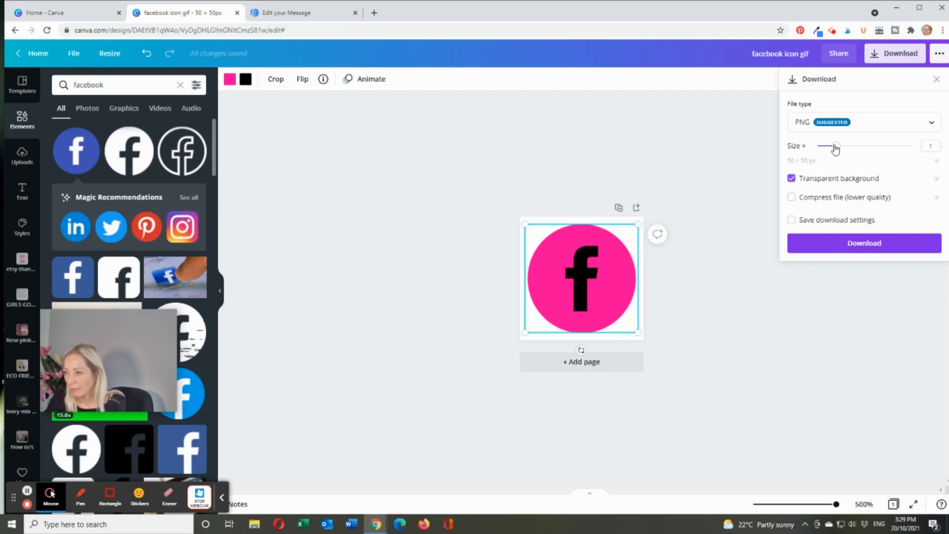
{"action": "left_click_drag", "start_coordinate": [835, 147], "coordinate": [911, 146]}
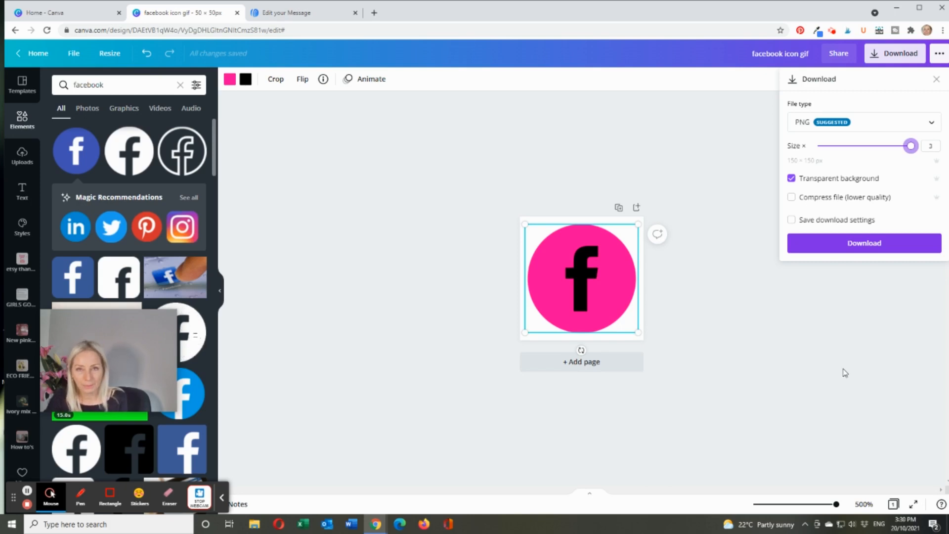
{"action": "left_click", "coordinate": [863, 254]}
Clear the facebook search from the element library
{"action": "mouse_move", "coordinate": [146, 338]}
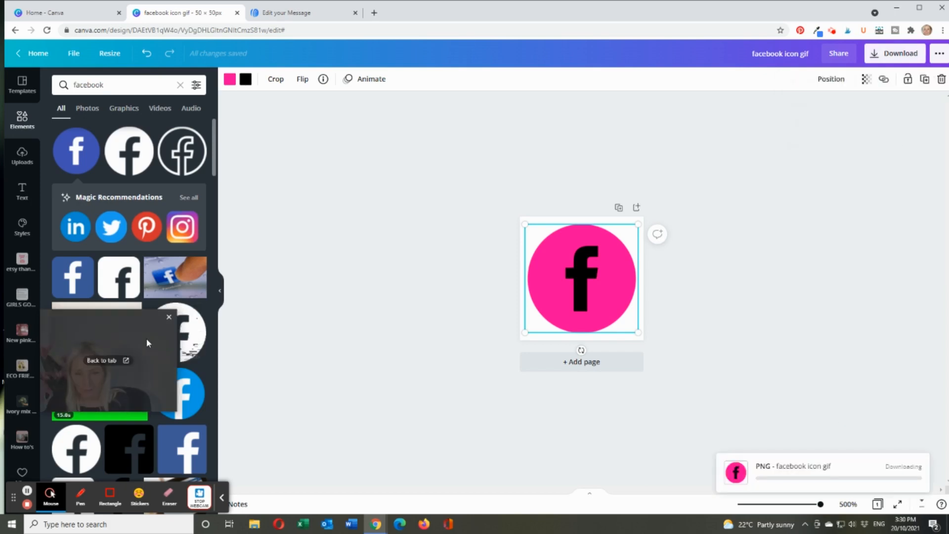
{"action": "left_click_drag", "start_coordinate": [147, 337], "coordinate": [279, 202]}
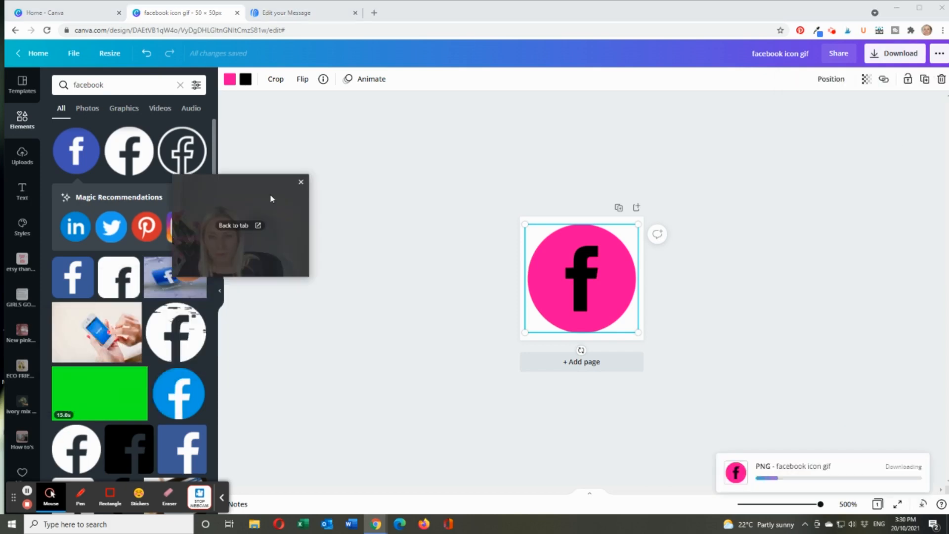
{"action": "left_click", "coordinate": [181, 86]}
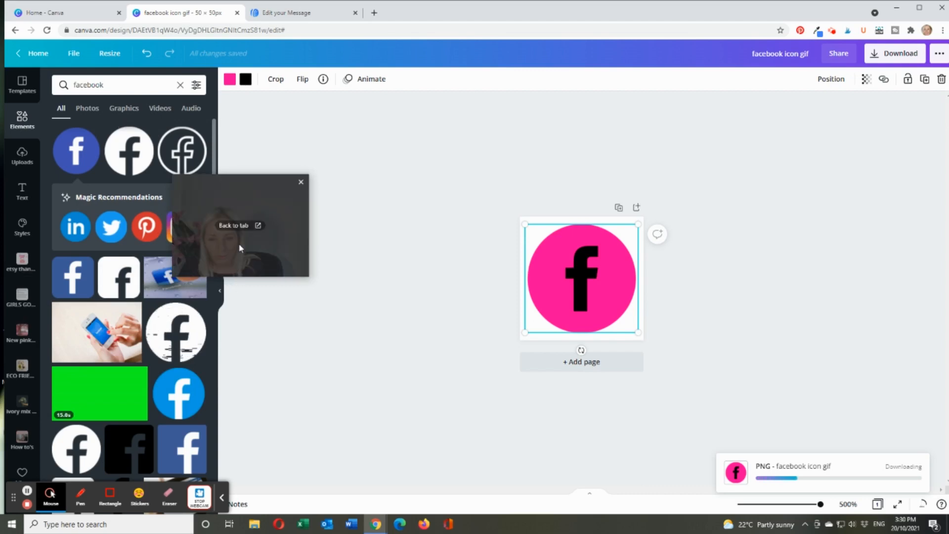
{"action": "left_click_drag", "start_coordinate": [239, 243], "coordinate": [277, 175]}
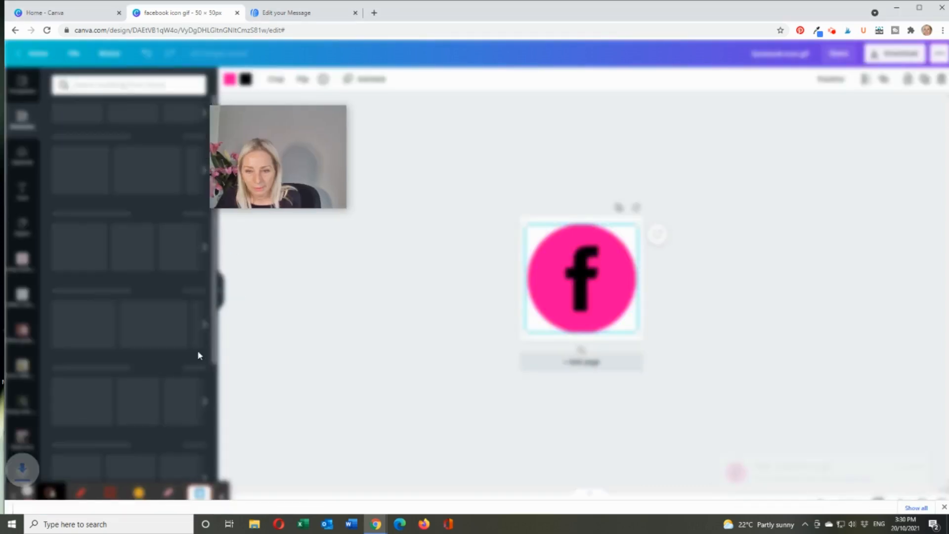
{"action": "left_click", "coordinate": [301, 391]}
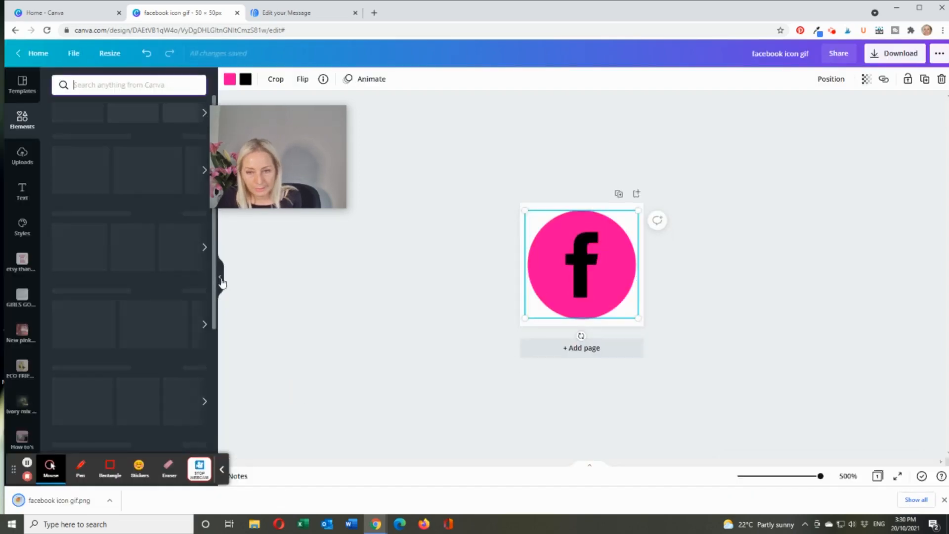
{"action": "left_click", "coordinate": [221, 469]}
Search the folders for social and open the social media icons folder
{"action": "scroll", "coordinate": [19, 406], "scroll_direction": "down", "scroll_amount": 6}
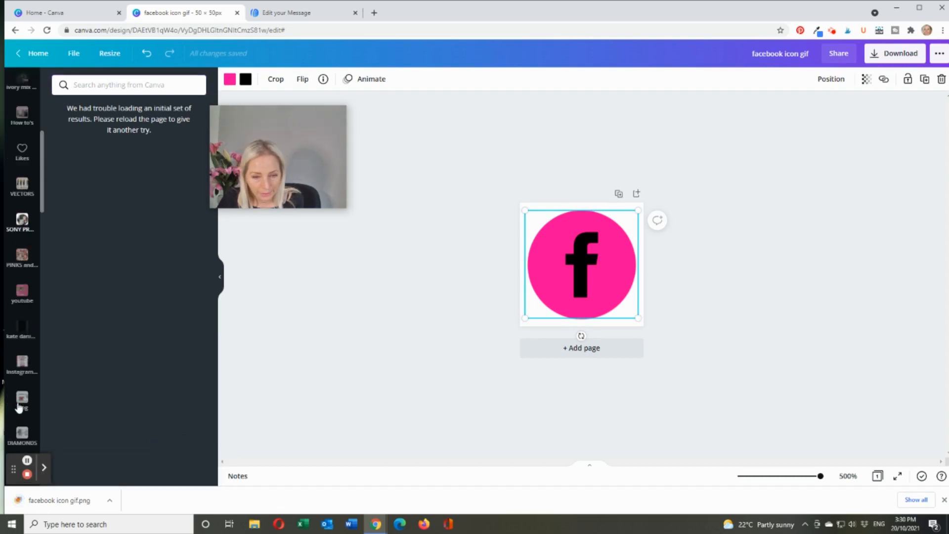
{"action": "scroll", "coordinate": [18, 406], "scroll_direction": "down", "scroll_amount": 10}
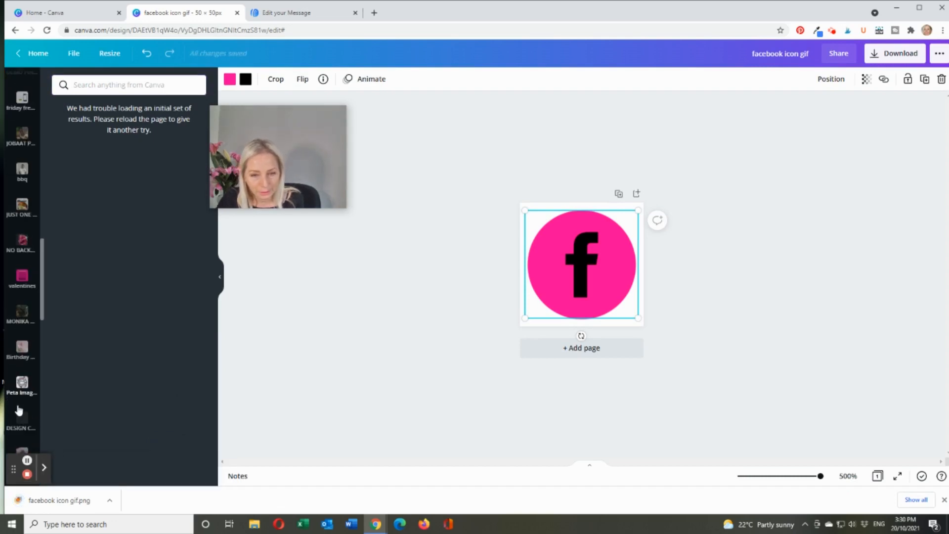
{"action": "scroll", "coordinate": [19, 411], "scroll_direction": "down", "scroll_amount": 10}
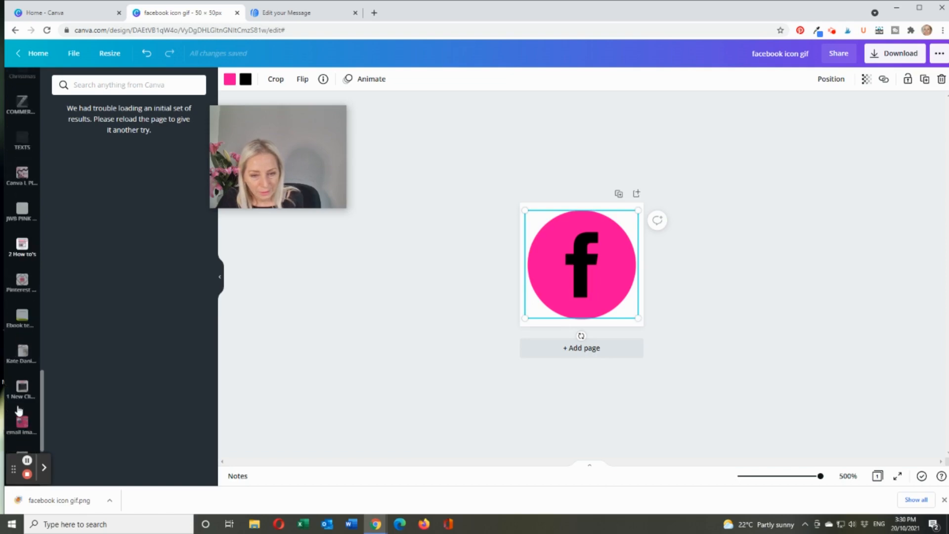
{"action": "scroll", "coordinate": [19, 410], "scroll_direction": "down", "scroll_amount": 5}
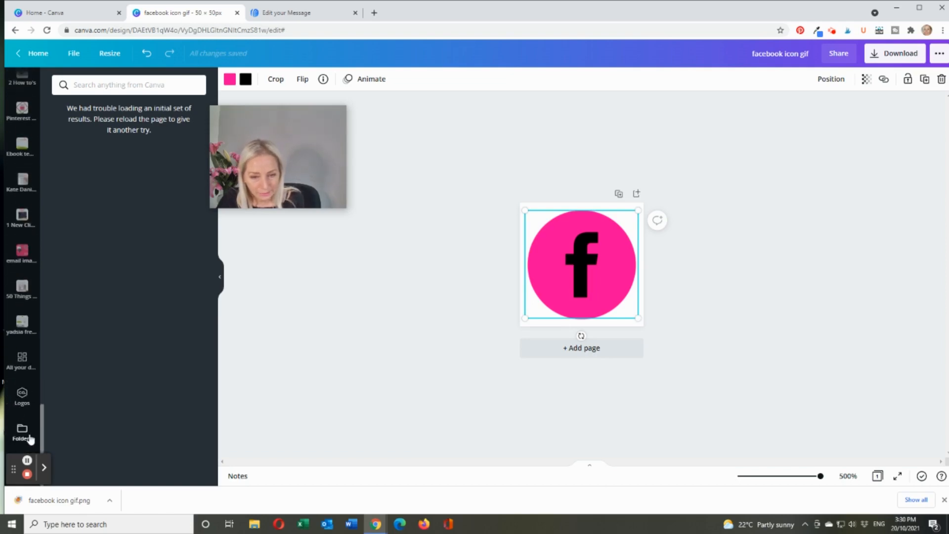
{"action": "left_click", "coordinate": [20, 436]}
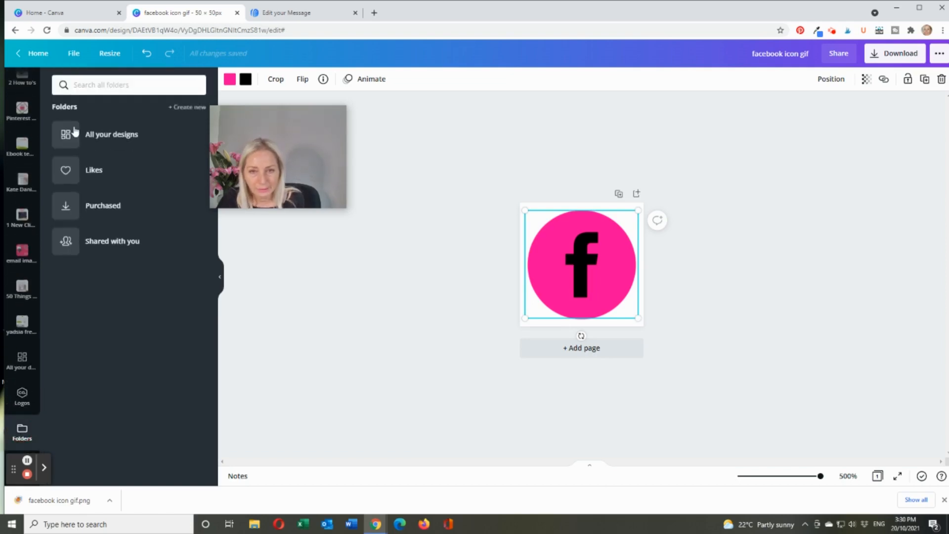
{"action": "left_click", "coordinate": [102, 79]}
{"action": "type", "text": "soc"}
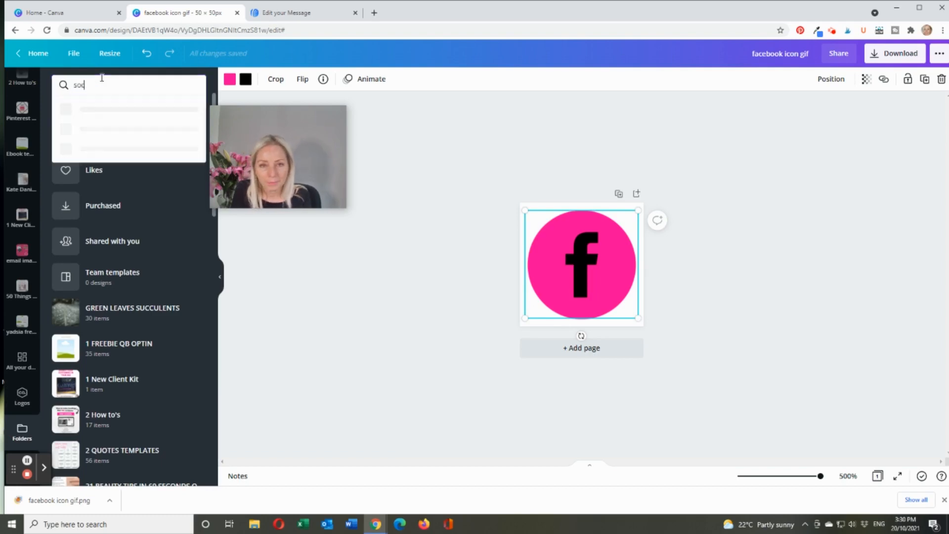
{"action": "type", "text": "ial"}
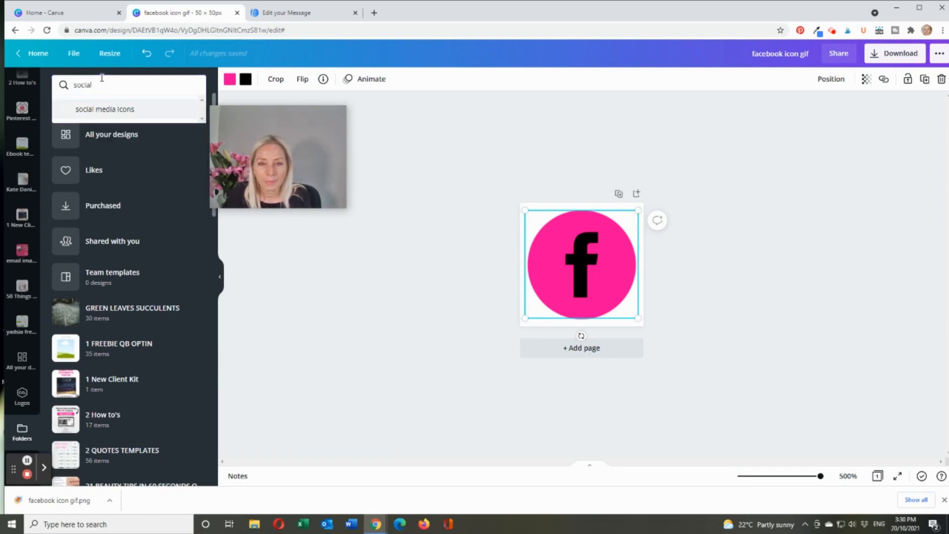
{"action": "left_click", "coordinate": [110, 111]}
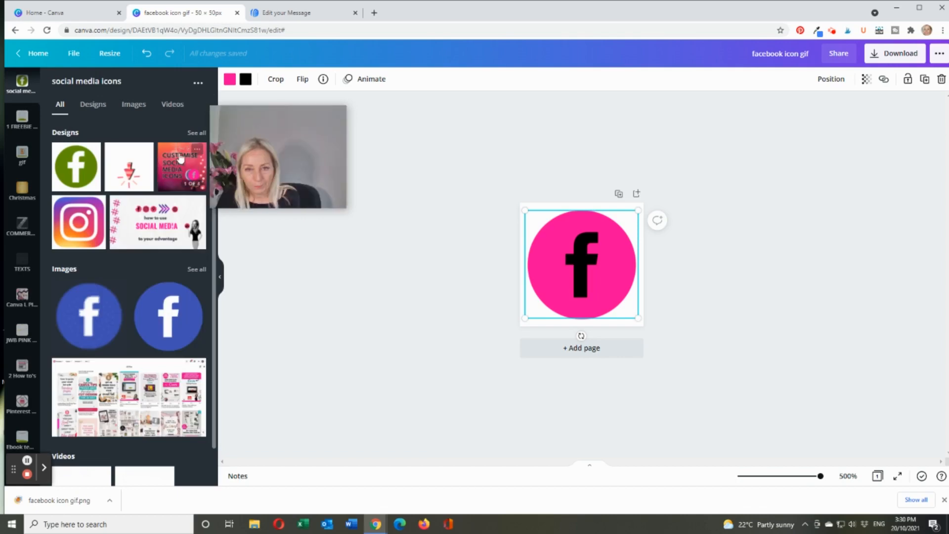
Upload facebook icon gif.png into the social media icons folder and replace the icon on the page with the uploaded image
{"action": "left_click_drag", "start_coordinate": [54, 500], "coordinate": [115, 171]}
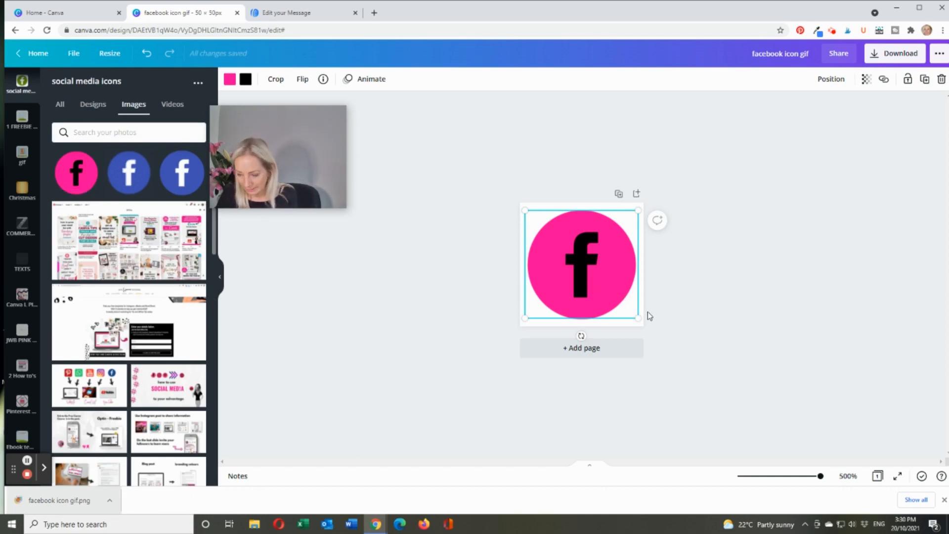
{"action": "key", "text": "Delete"}
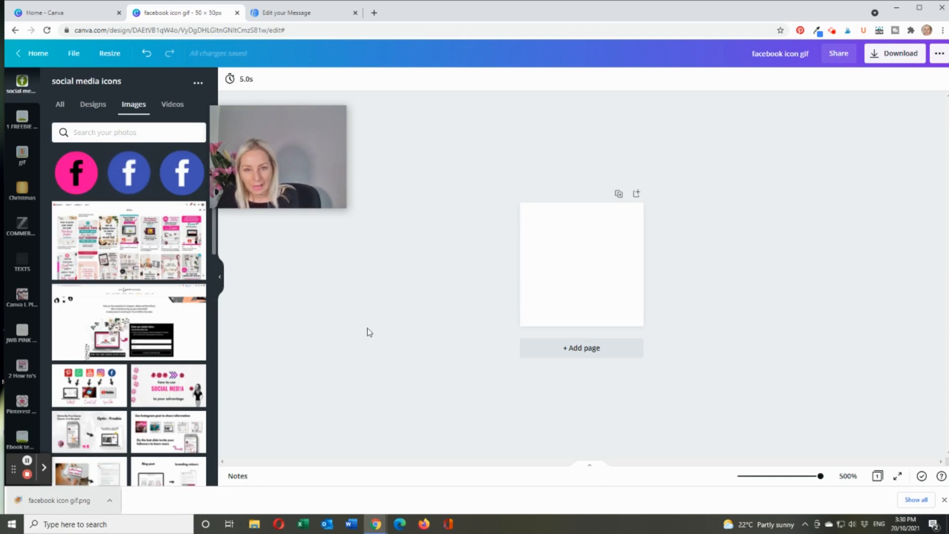
{"action": "left_click", "coordinate": [75, 185]}
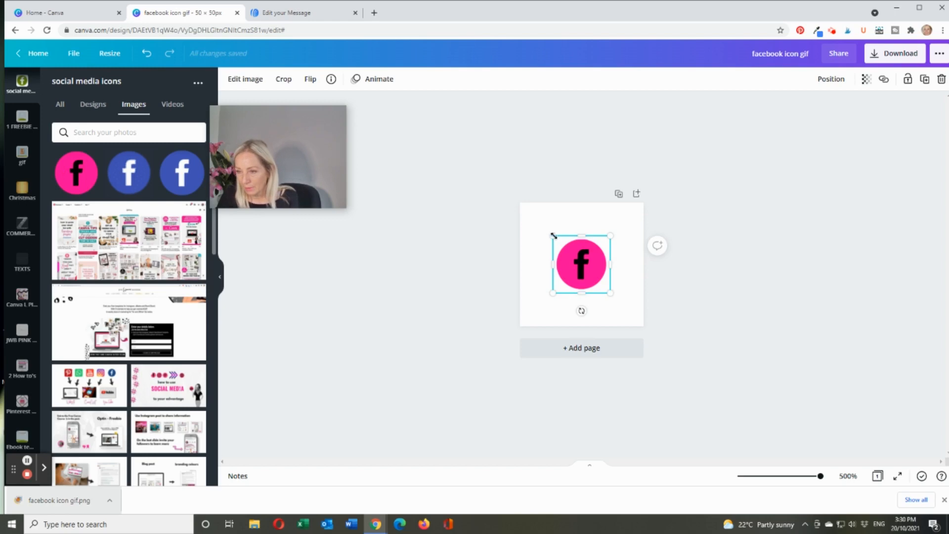
Enlarge the uploaded Facebook icon to nearly fill the page and align it to the page's center and middle
{"action": "left_click_drag", "start_coordinate": [552, 236], "coordinate": [523, 204]}
{"action": "left_click_drag", "start_coordinate": [607, 291], "coordinate": [639, 321]}
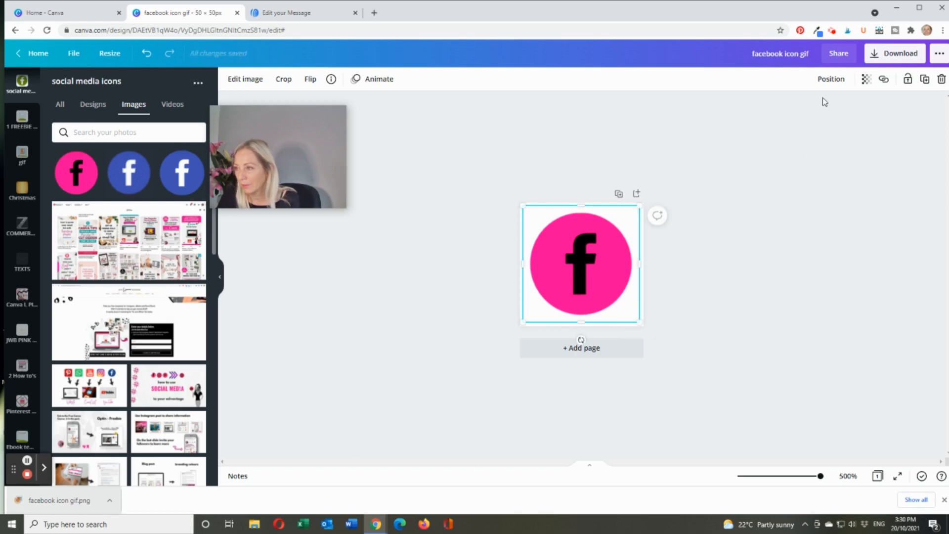
{"action": "left_click", "coordinate": [830, 79]}
{"action": "left_click", "coordinate": [800, 171]}
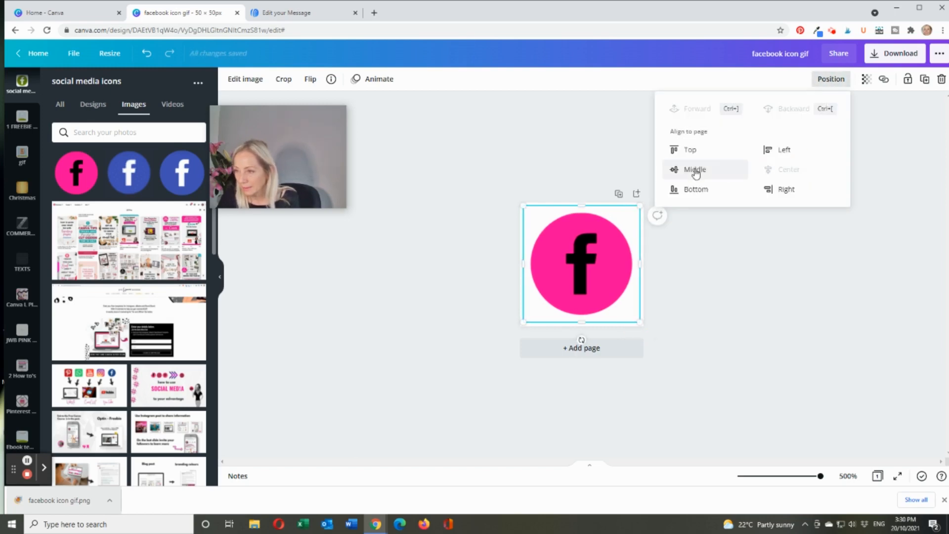
{"action": "left_click", "coordinate": [695, 173]}
{"action": "left_click", "coordinate": [773, 339]}
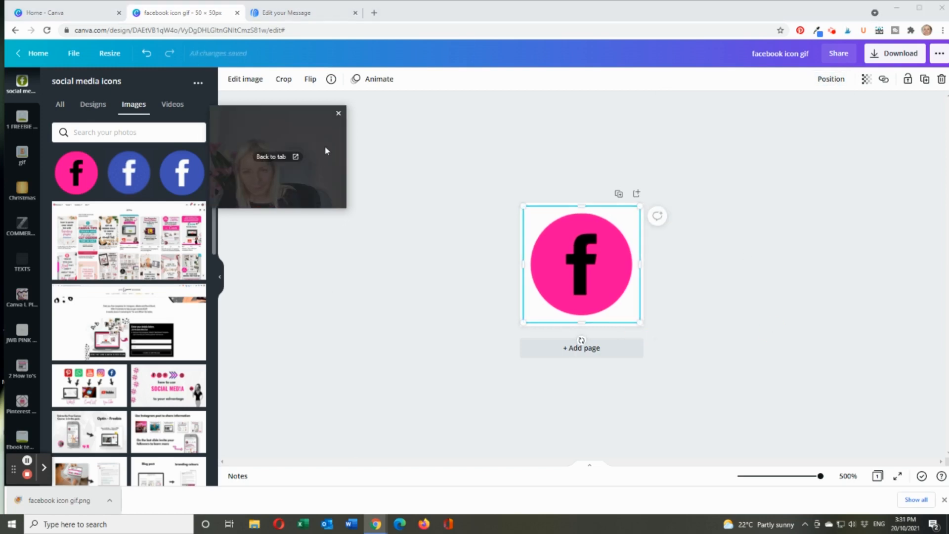
Open the page animation options for the Facebook icon design
{"action": "left_click_drag", "start_coordinate": [324, 146], "coordinate": [188, 173]}
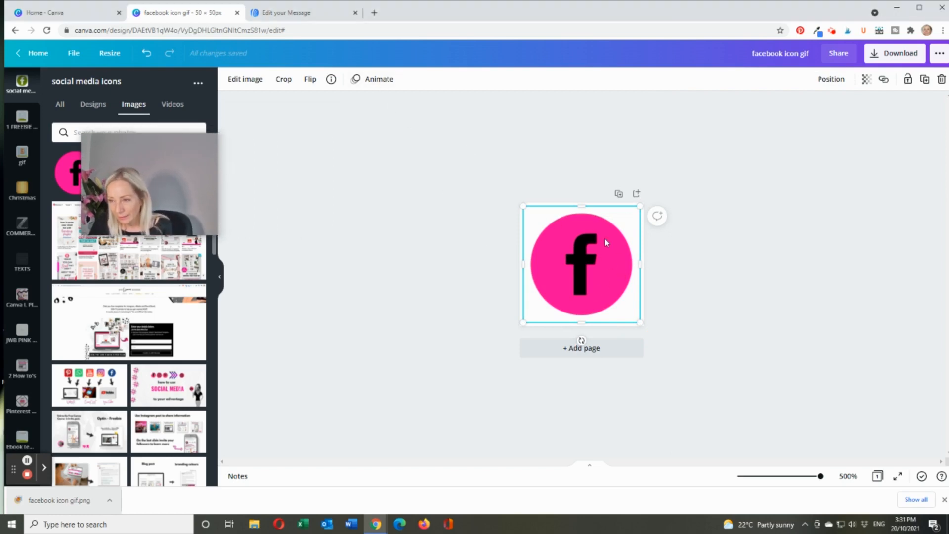
{"action": "left_click", "coordinate": [379, 81]}
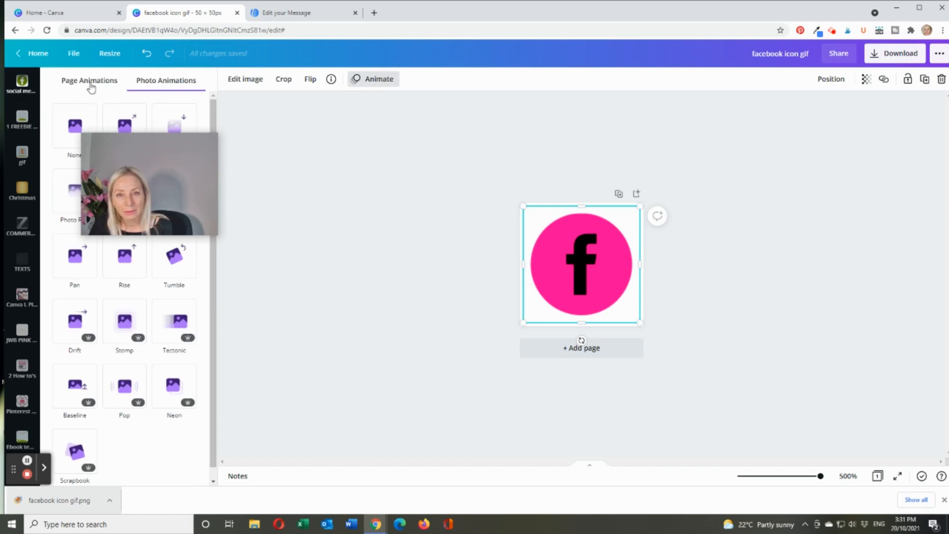
{"action": "left_click_drag", "start_coordinate": [172, 159], "coordinate": [310, 151]}
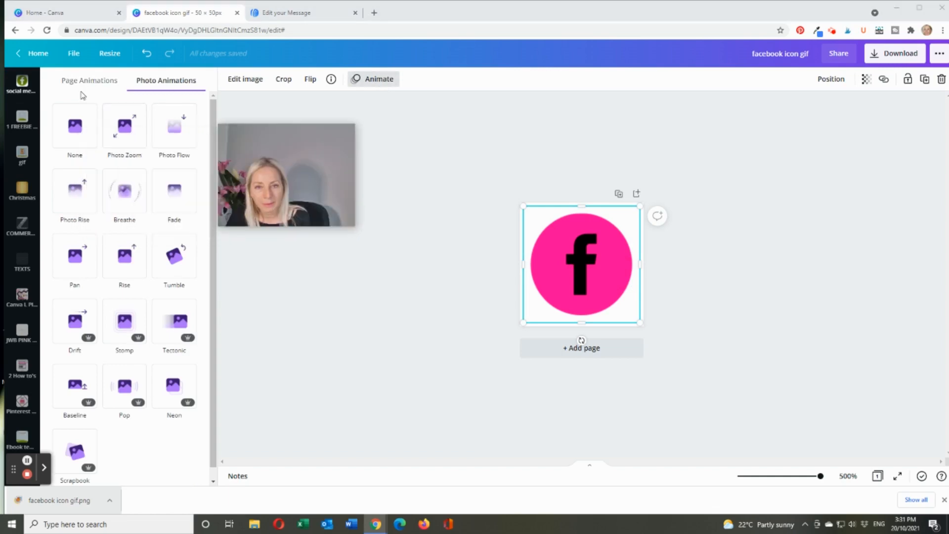
{"action": "left_click", "coordinate": [95, 82]}
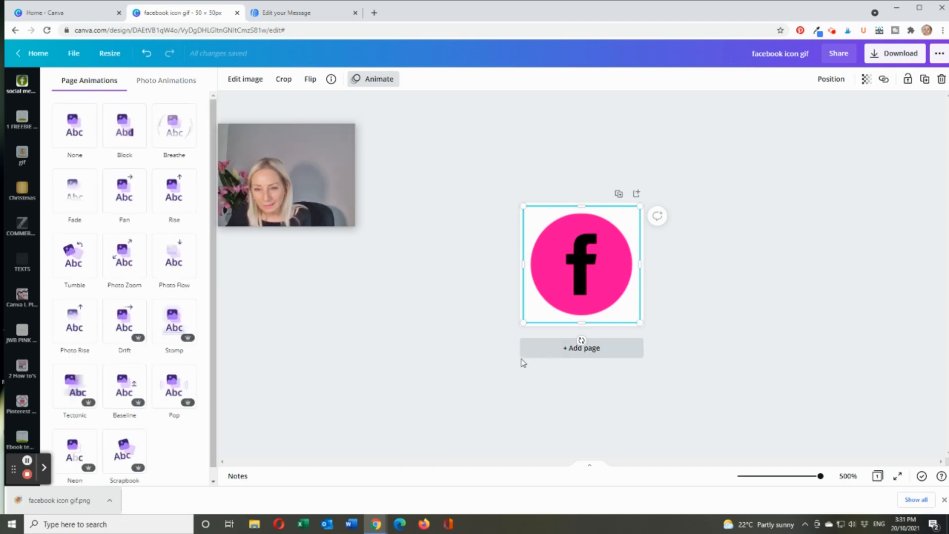
Try out page animations on the icon, including Stomp, Photo Zoom, Rise, Pan, Fade, Breathe, Block, Drift and Baseline
{"action": "left_click", "coordinate": [177, 322]}
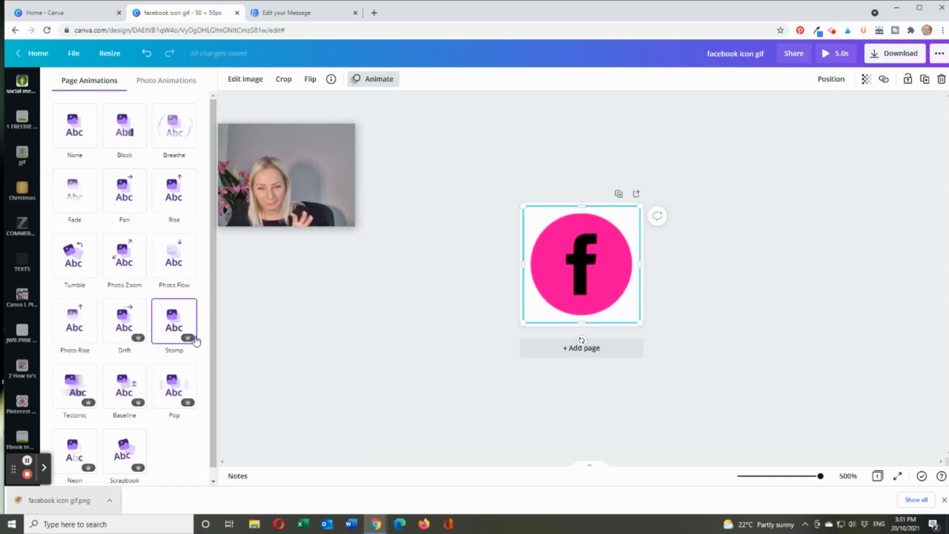
{"action": "left_click", "coordinate": [135, 264]}
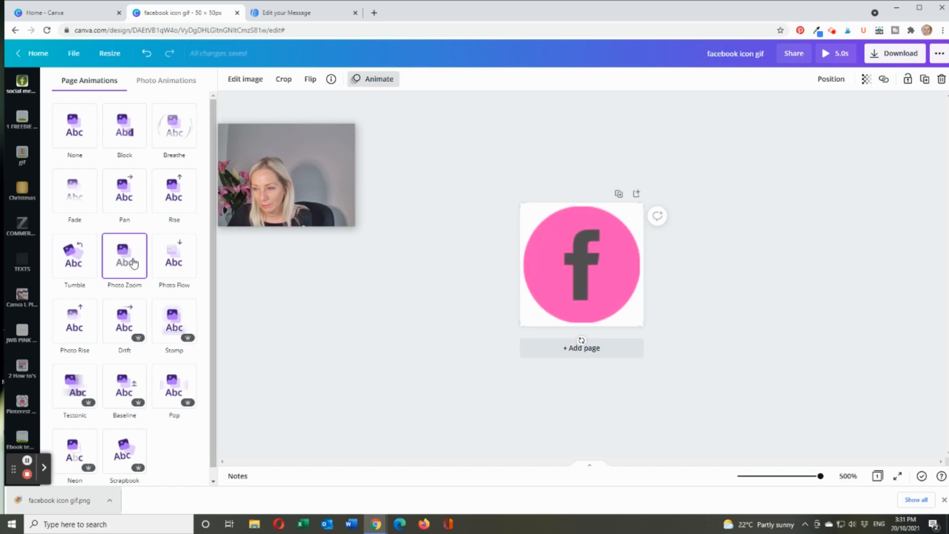
{"action": "left_click", "coordinate": [182, 200]}
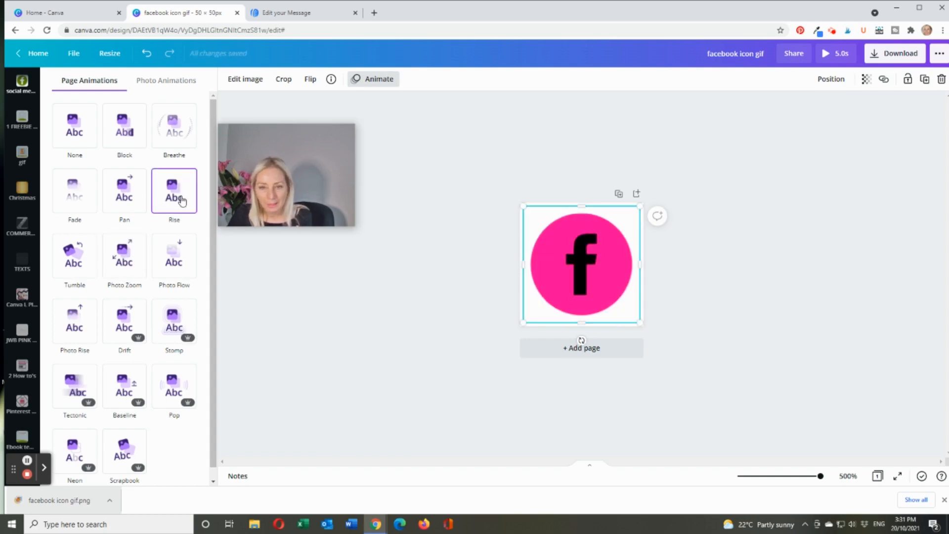
{"action": "left_click", "coordinate": [123, 198]}
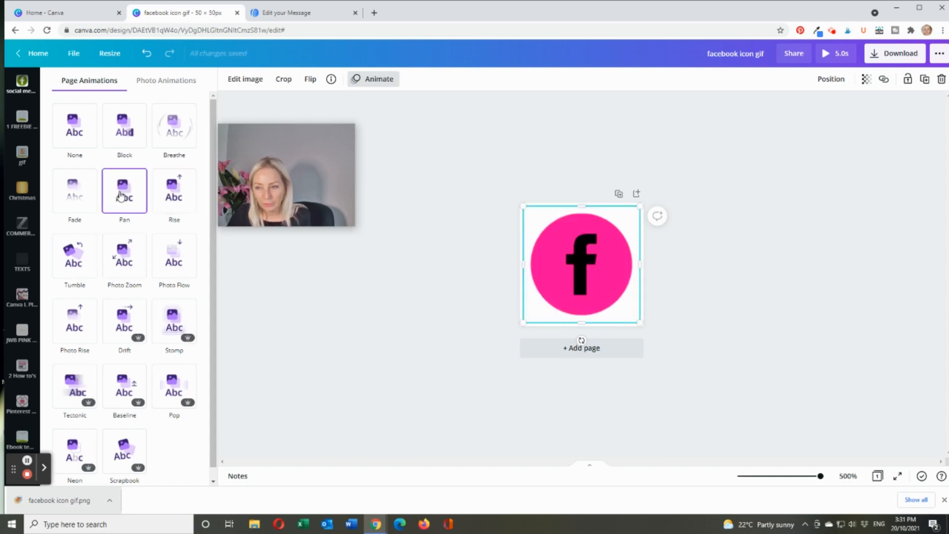
{"action": "left_click", "coordinate": [68, 196]}
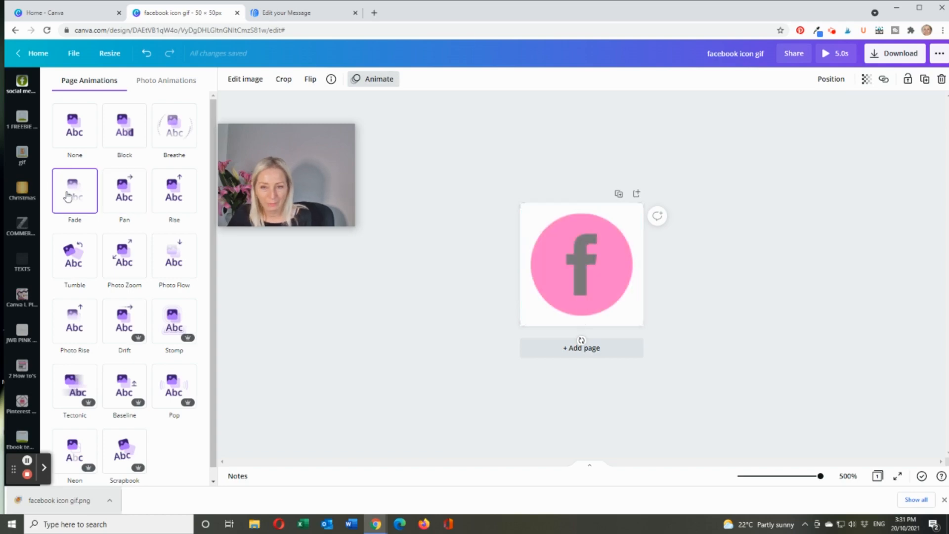
{"action": "left_click", "coordinate": [167, 140]}
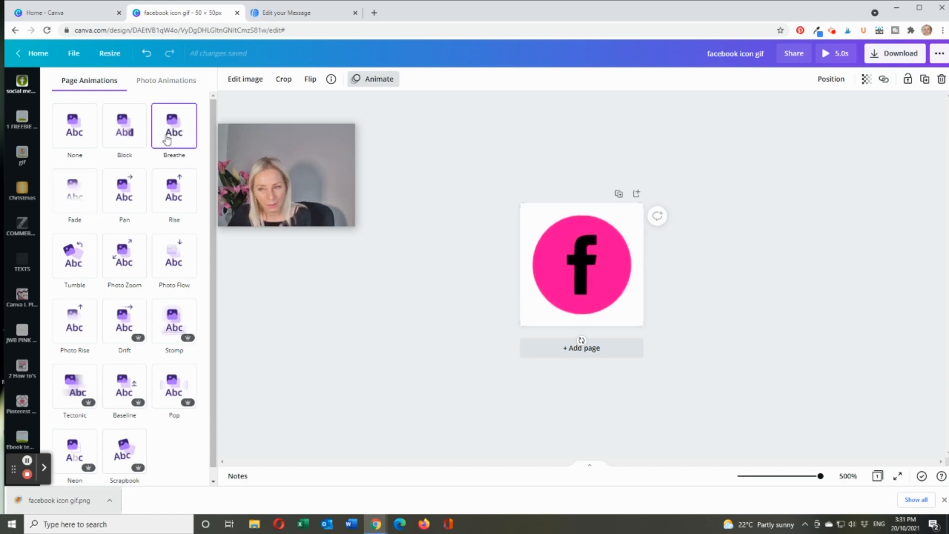
{"action": "left_click", "coordinate": [125, 138]}
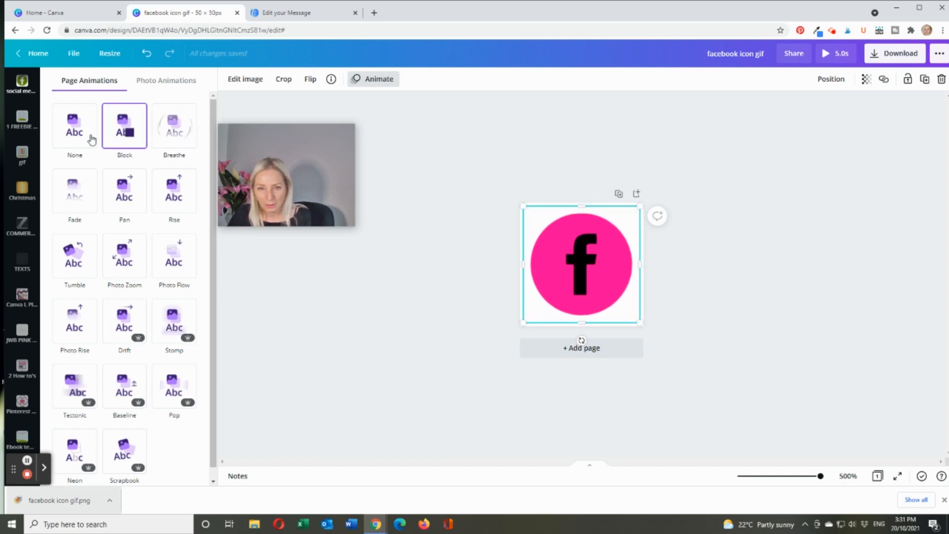
{"action": "left_click", "coordinate": [124, 323]}
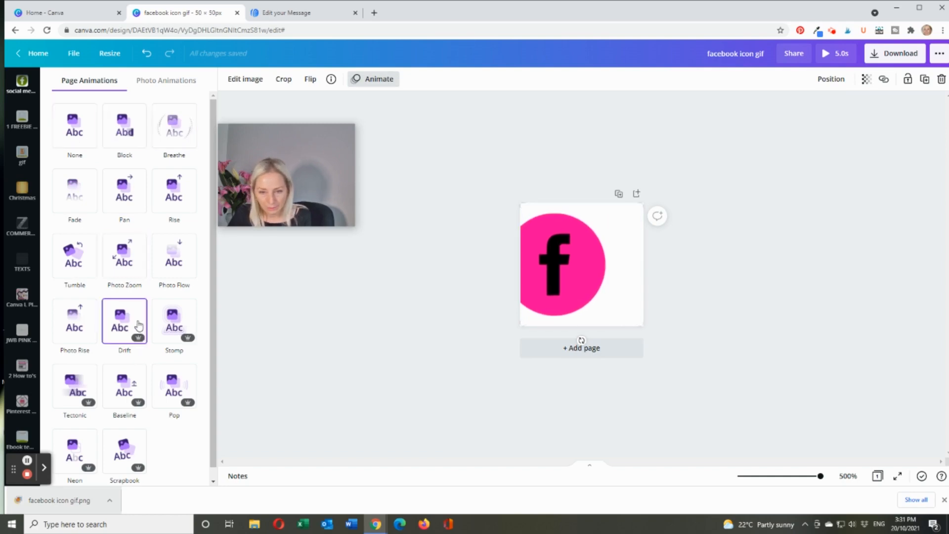
{"action": "left_click", "coordinate": [139, 383]}
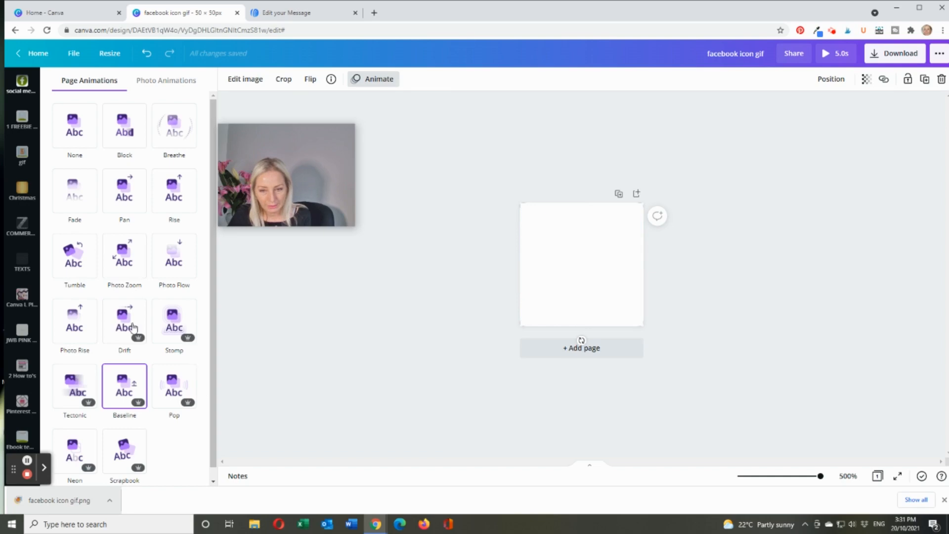
{"action": "left_click", "coordinate": [114, 447]}
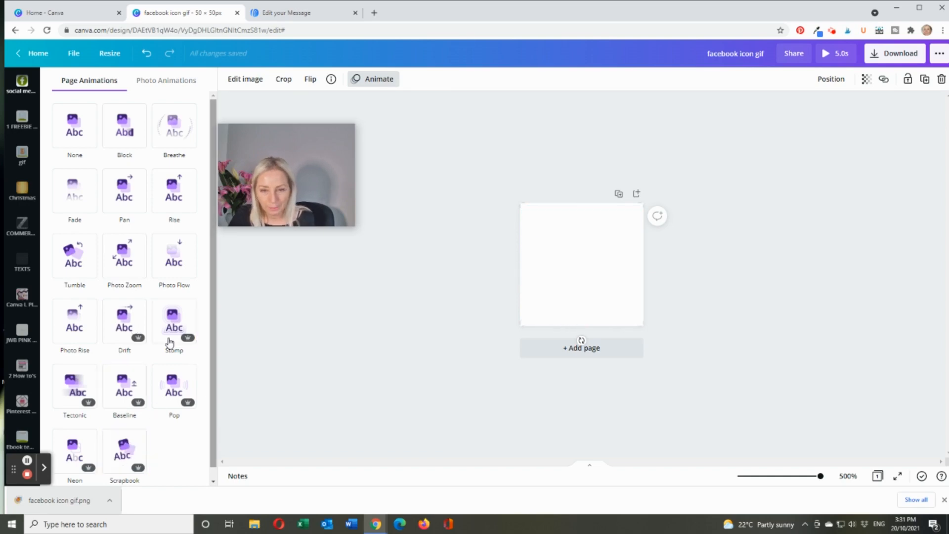
{"action": "left_click", "coordinate": [179, 256]}
{"action": "left_click", "coordinate": [183, 205]}
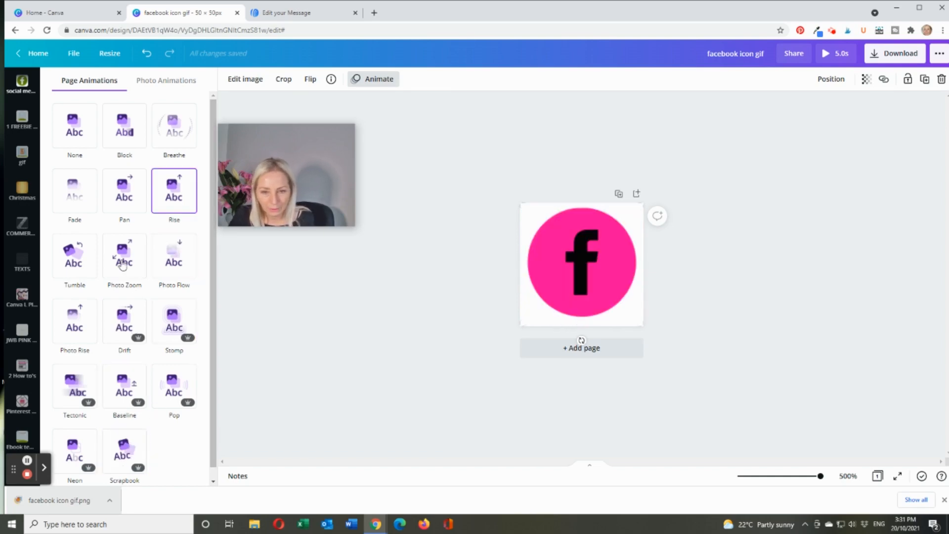
{"action": "left_click", "coordinate": [123, 262]}
Apply the Tumble animation to the page, play the animated design in the preview and close it
{"action": "left_click", "coordinate": [76, 264]}
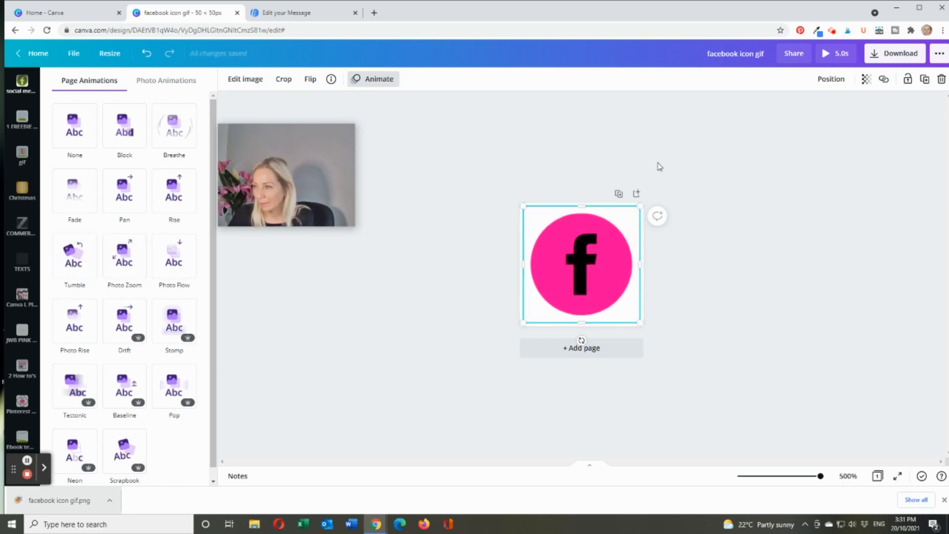
{"action": "left_click", "coordinate": [826, 57]}
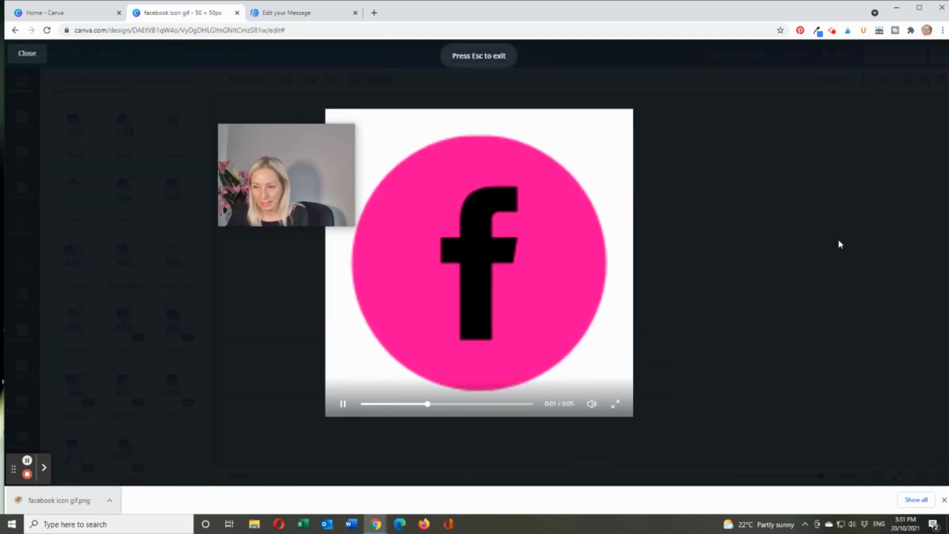
{"action": "left_click_drag", "start_coordinate": [336, 154], "coordinate": [164, 142]}
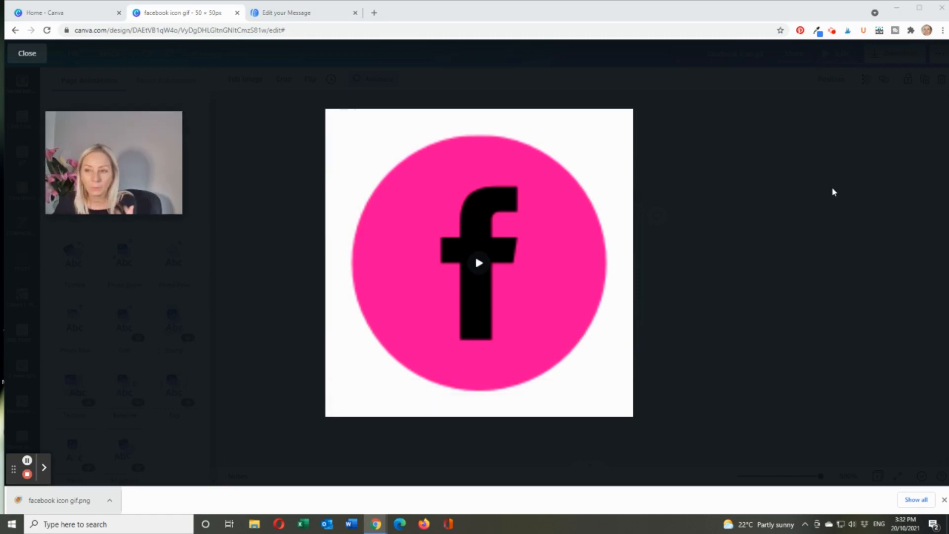
{"action": "left_click", "coordinate": [15, 58]}
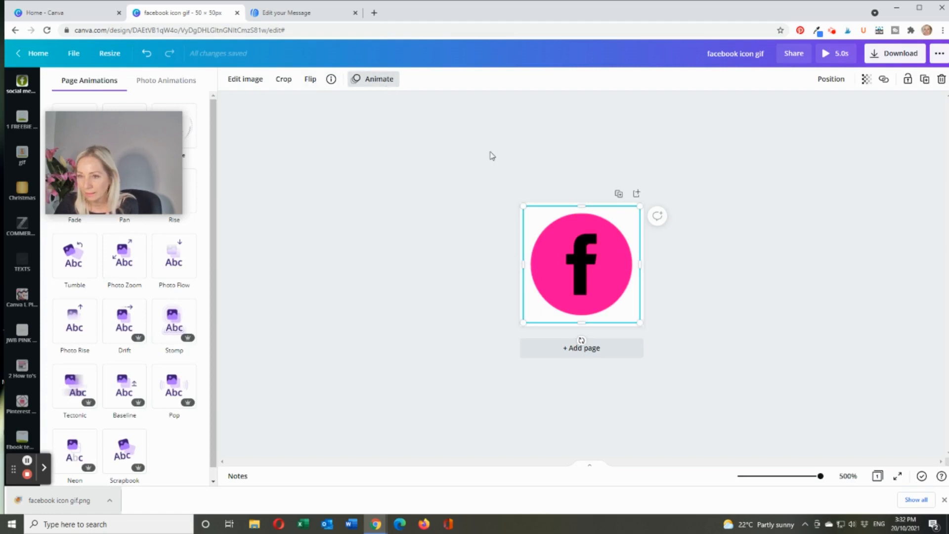
Set the page's timing to 3.0 seconds
{"action": "left_click", "coordinate": [368, 160]}
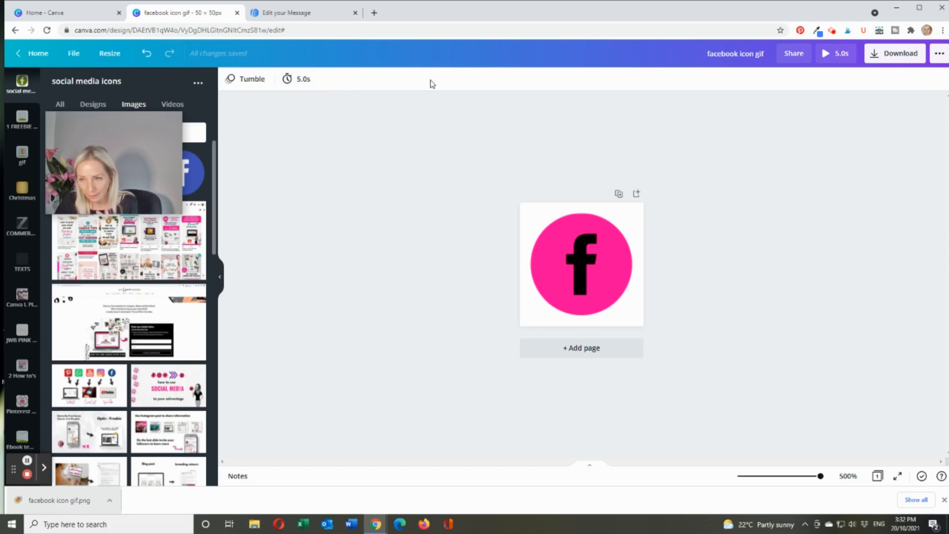
{"action": "left_click", "coordinate": [312, 79]}
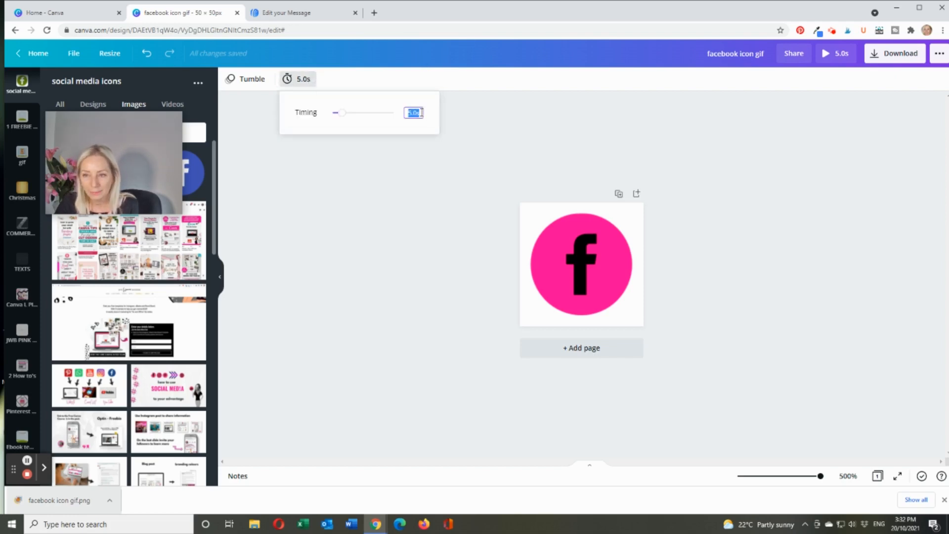
{"action": "type", "text": "3"}
{"action": "key", "text": "Return"}
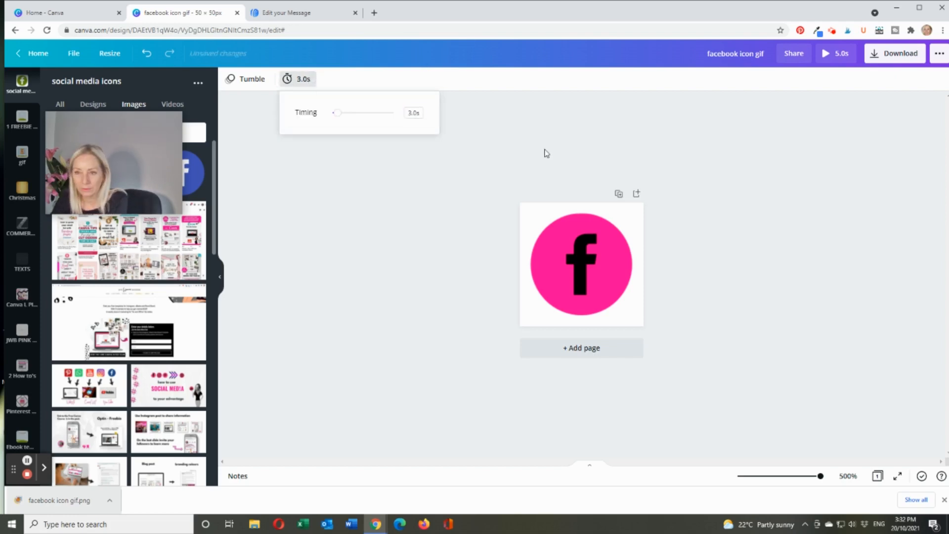
{"action": "left_click", "coordinate": [444, 263]}
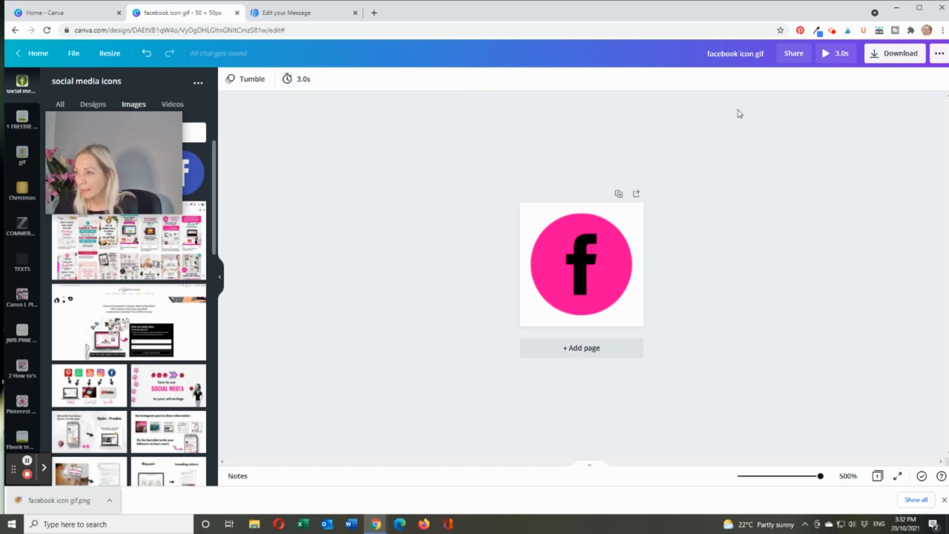
Download the animated design as a GIF and return to editing
{"action": "left_click", "coordinate": [874, 61]}
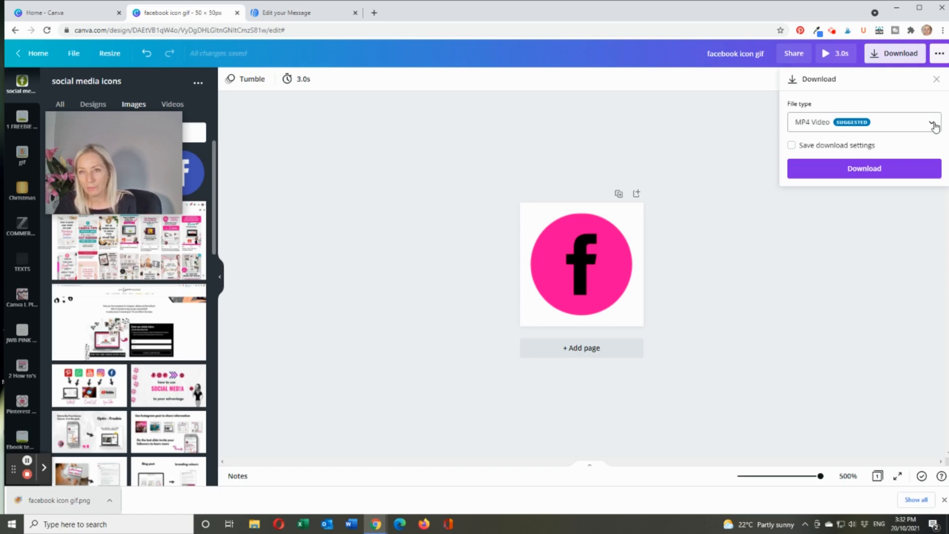
{"action": "left_click", "coordinate": [935, 125]}
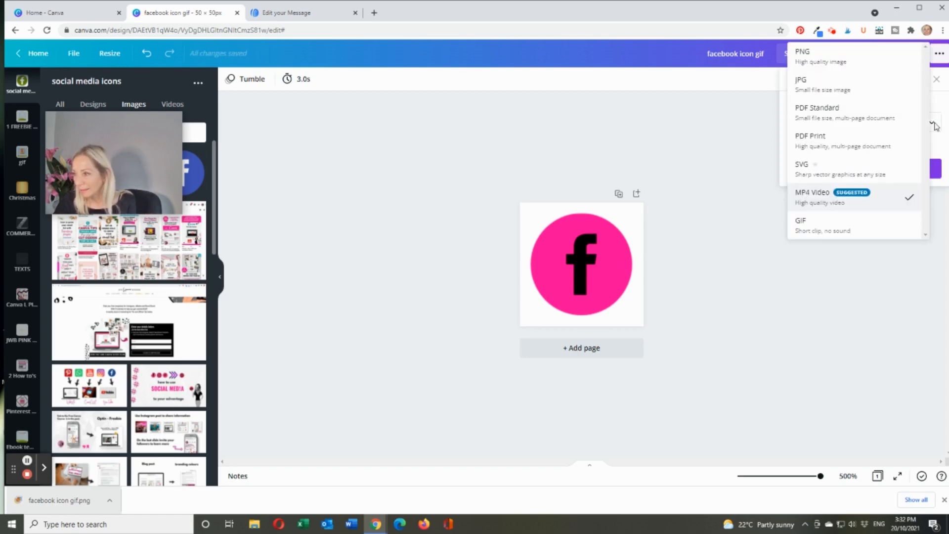
{"action": "left_click", "coordinate": [865, 226]}
{"action": "left_click", "coordinate": [873, 167]}
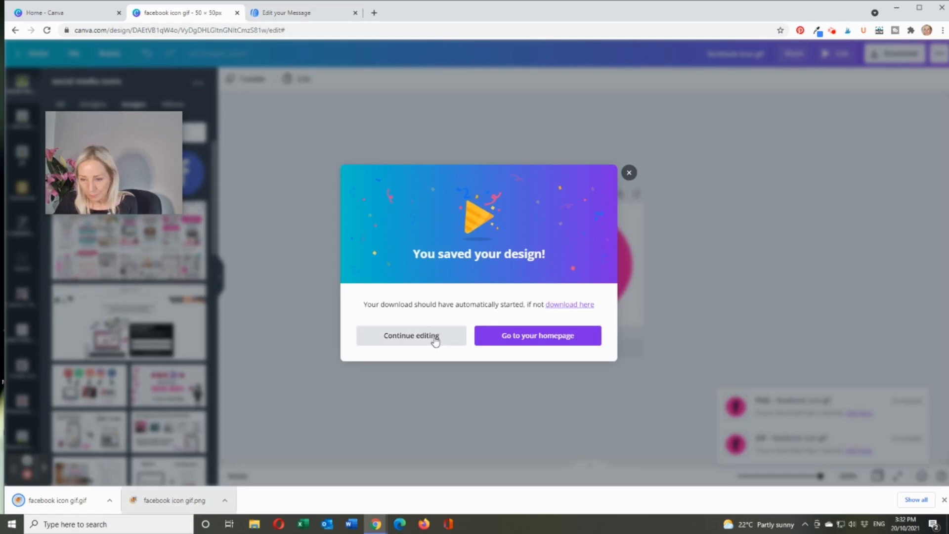
{"action": "left_click", "coordinate": [338, 352]}
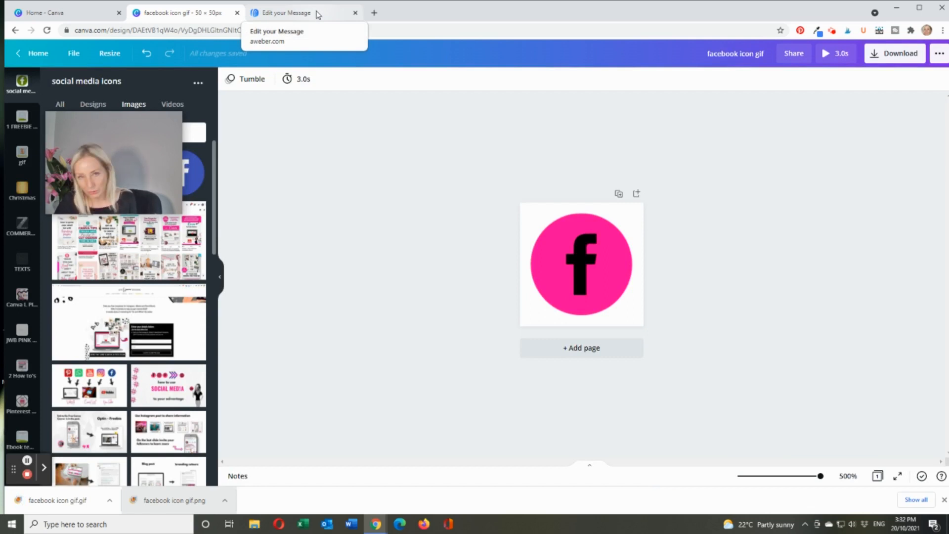
Switch to the AWeber message and insert an image block between the Instagram icon and the More Marketing Help heading
{"action": "left_click", "coordinate": [317, 16]}
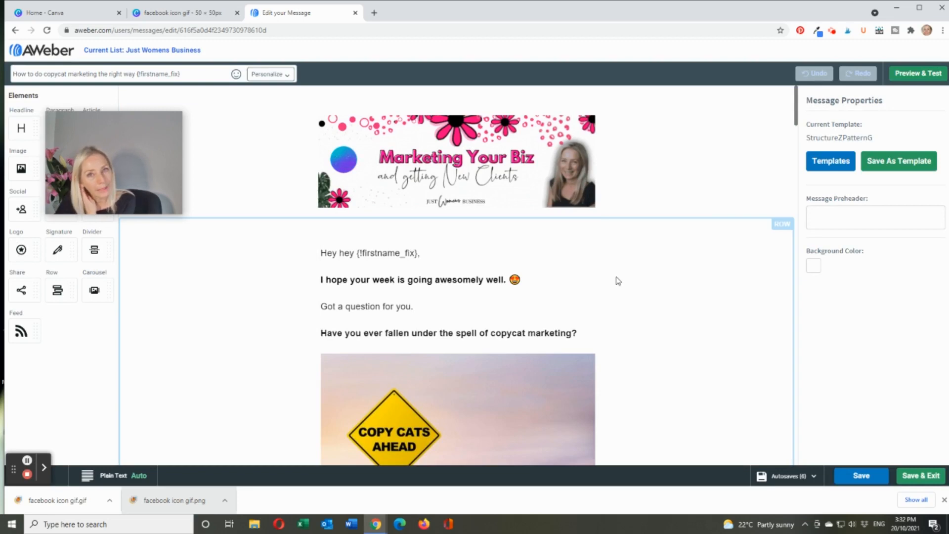
{"action": "scroll", "coordinate": [621, 290], "scroll_direction": "down", "scroll_amount": 15}
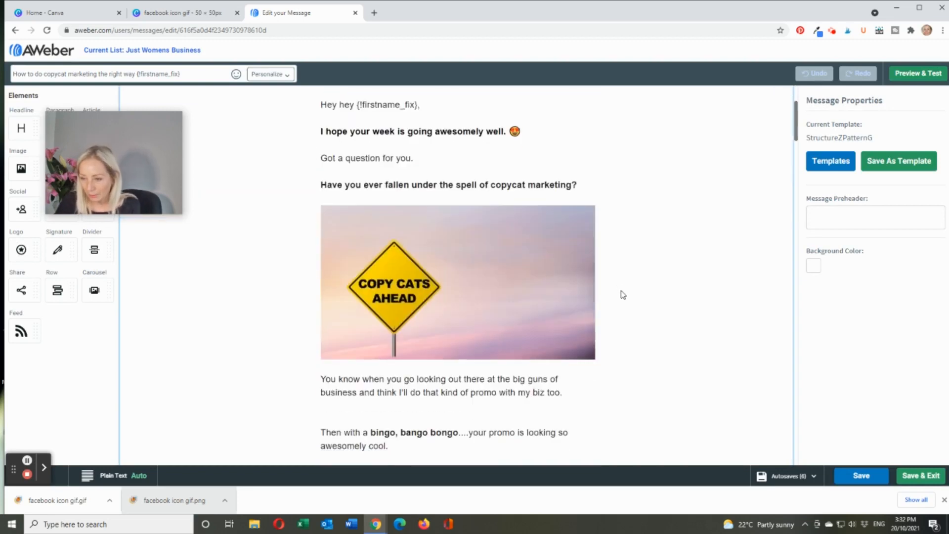
{"action": "scroll", "coordinate": [624, 301], "scroll_direction": "down", "scroll_amount": 15}
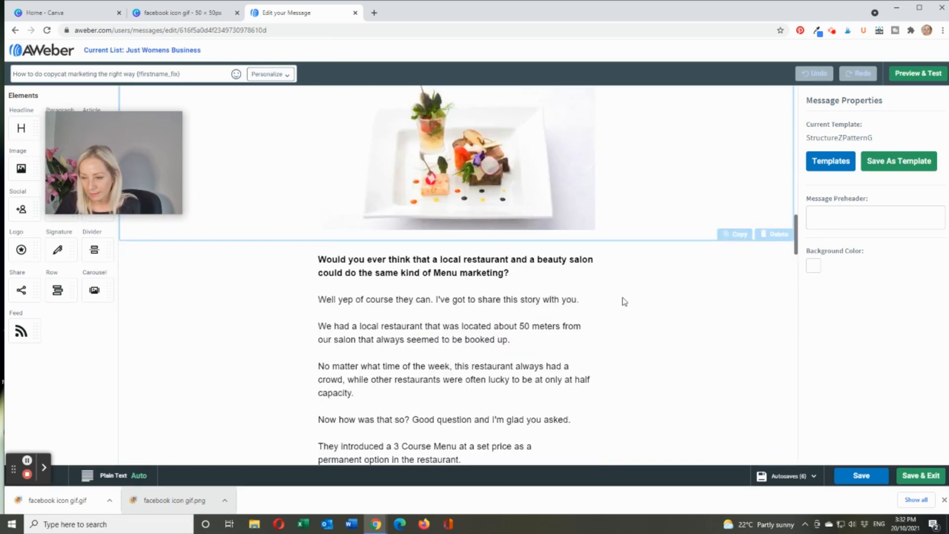
{"action": "scroll", "coordinate": [626, 304], "scroll_direction": "down", "scroll_amount": 15}
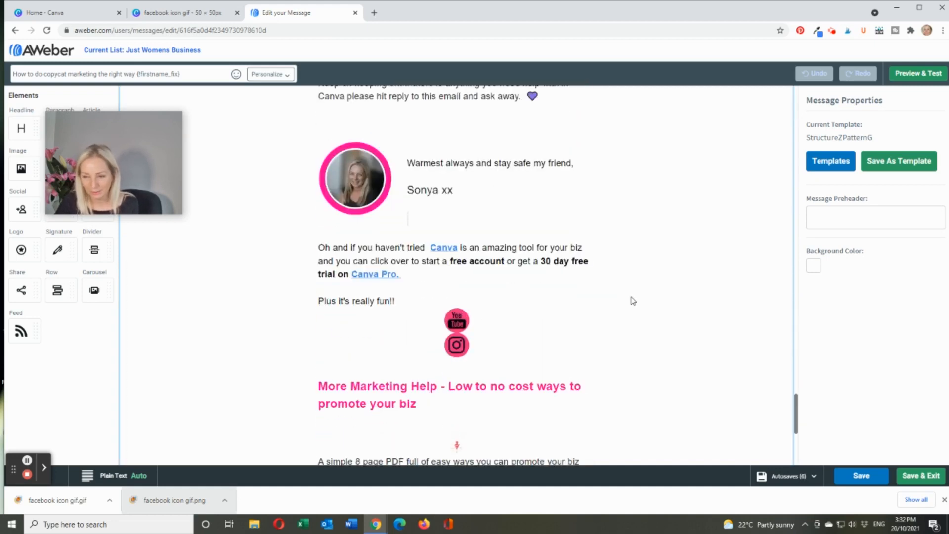
{"action": "scroll", "coordinate": [627, 301], "scroll_direction": "down", "scroll_amount": 3}
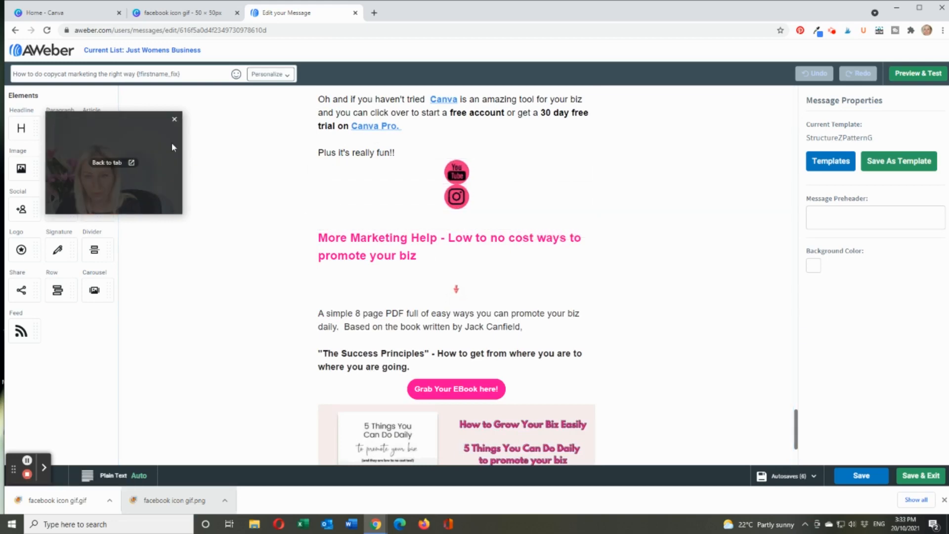
{"action": "left_click_drag", "start_coordinate": [171, 142], "coordinate": [177, 294]}
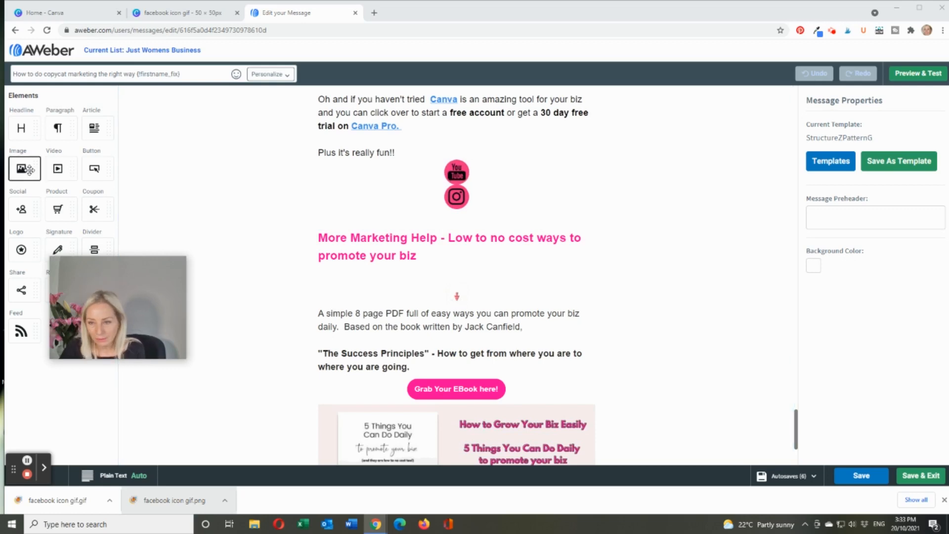
{"action": "left_click_drag", "start_coordinate": [22, 168], "coordinate": [414, 228]}
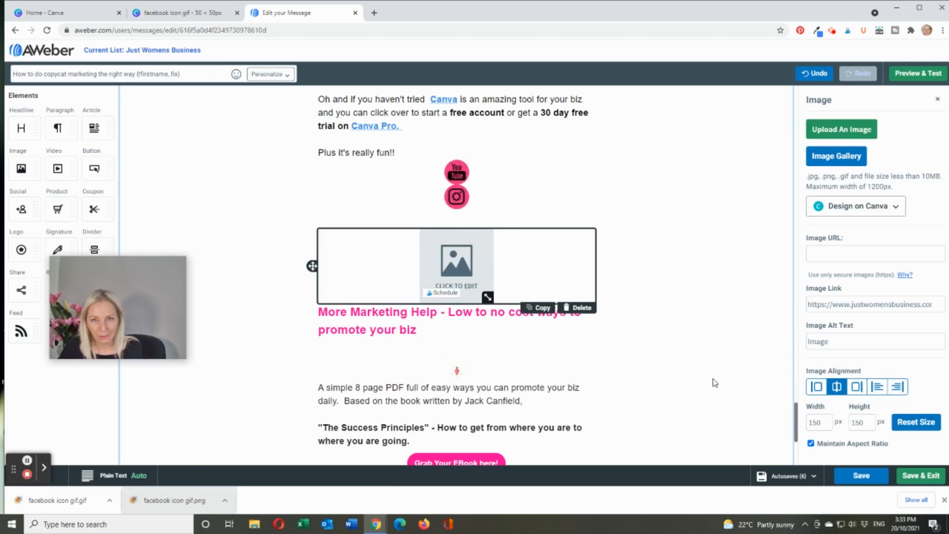
Upload facebook icon gif.gif from the Downloads folder into the new image block and deselect the block
{"action": "double_click", "coordinate": [839, 132]}
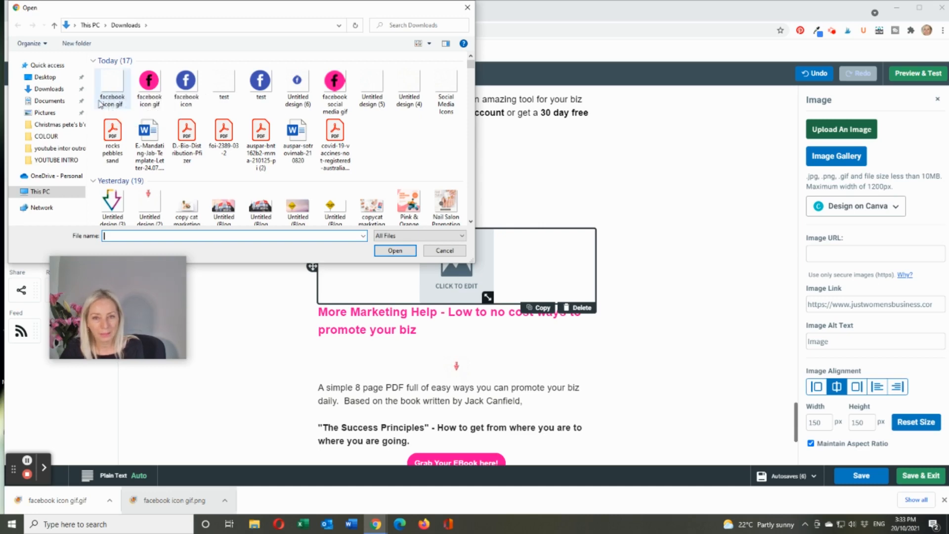
{"action": "left_click", "coordinate": [111, 81]}
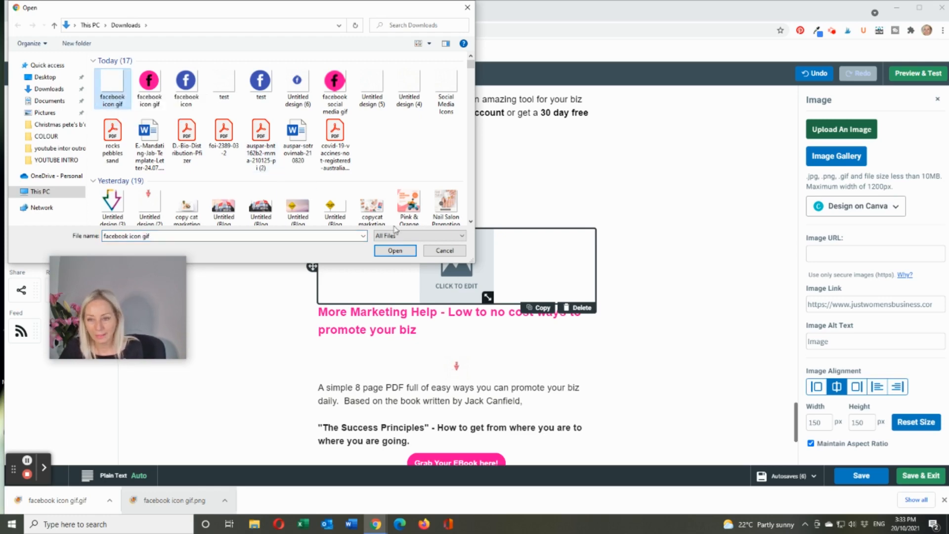
{"action": "left_click", "coordinate": [395, 250]}
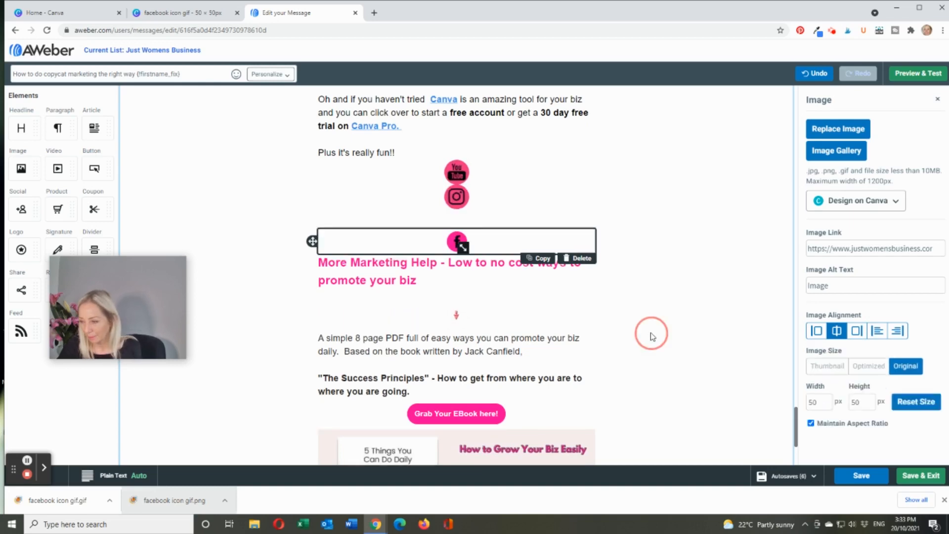
{"action": "left_click", "coordinate": [651, 333]}
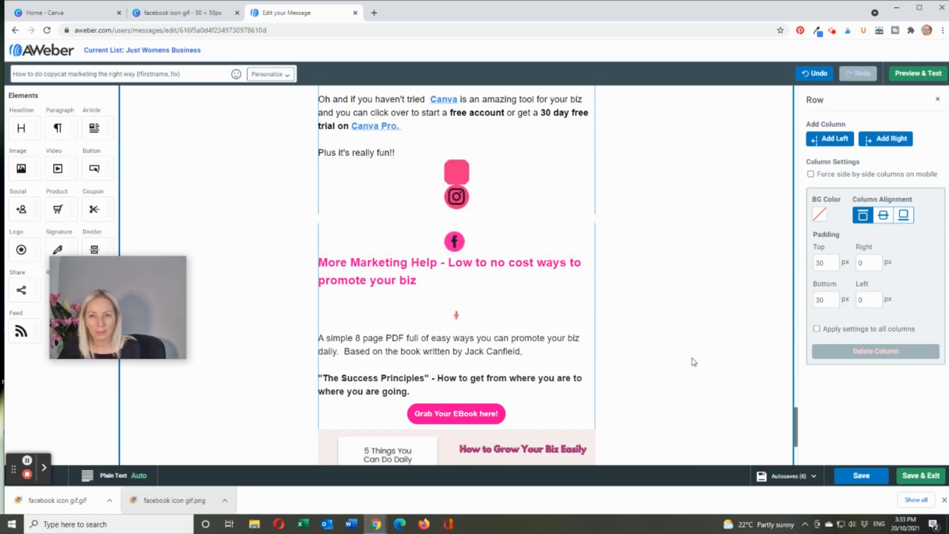
{"action": "left_click", "coordinate": [208, 11]}
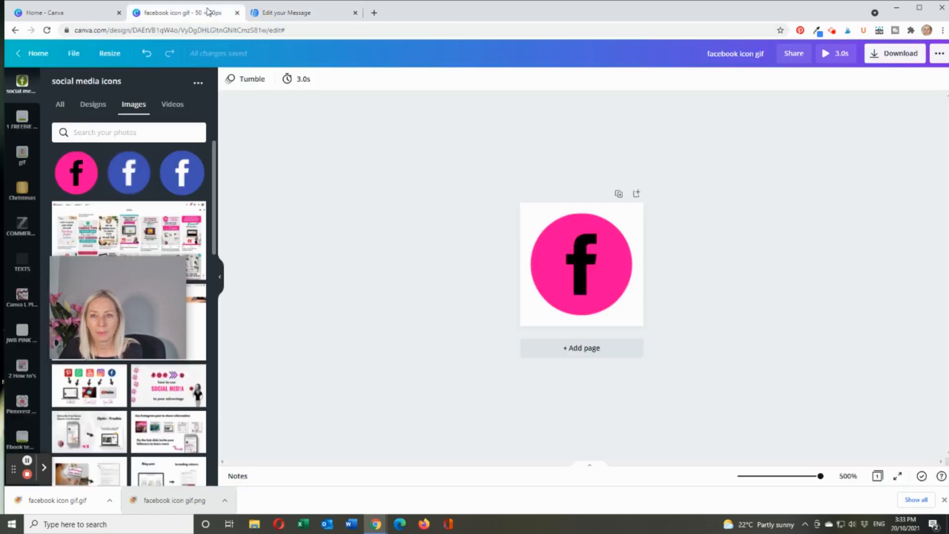
{"action": "left_click", "coordinate": [285, 12]}
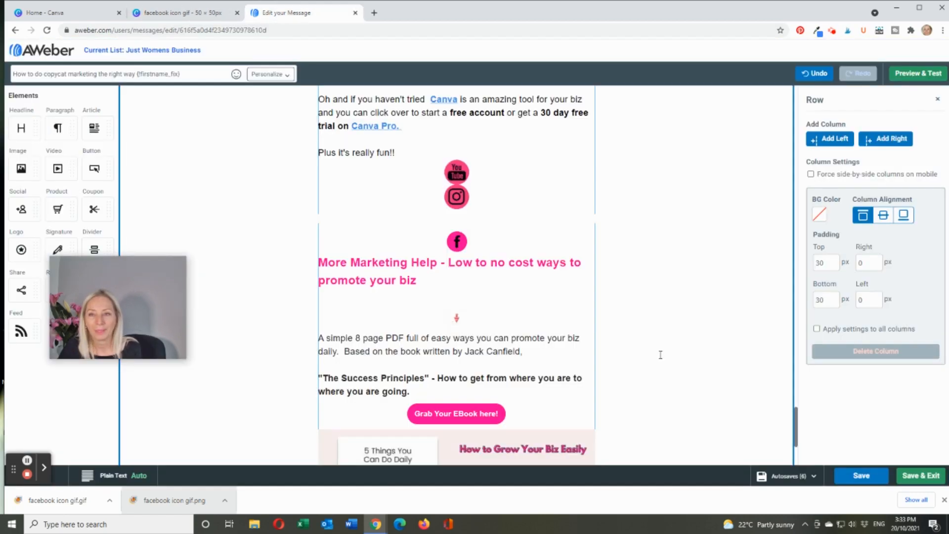